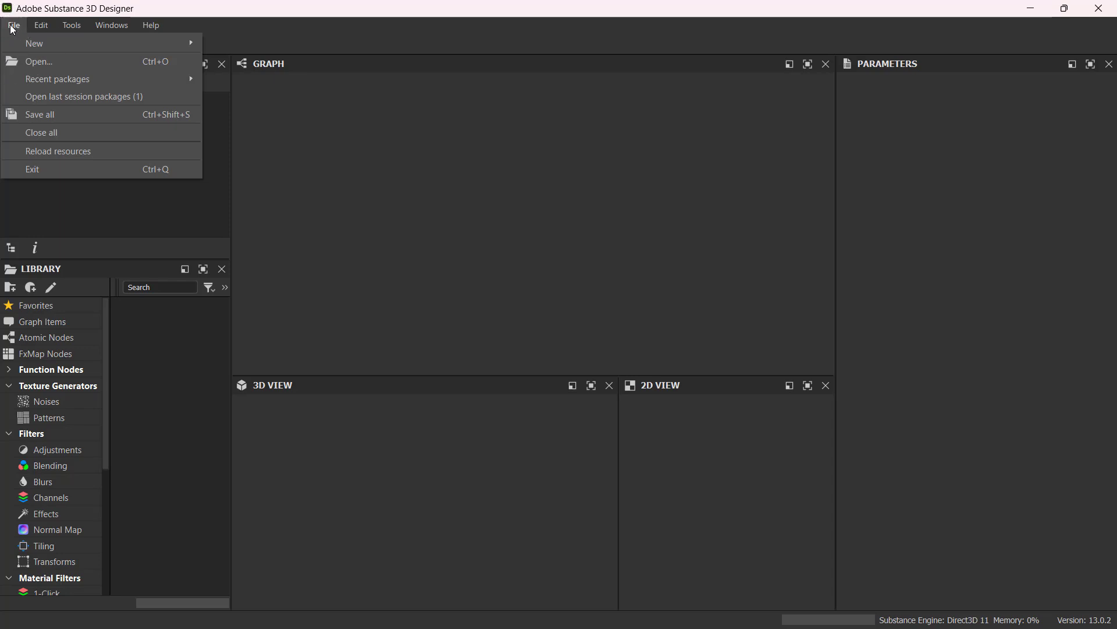
Step: Create a new Substance graph from the Empty template with a 2048 px parent size
{"action": "mouse_move", "coordinate": [27, 45]}
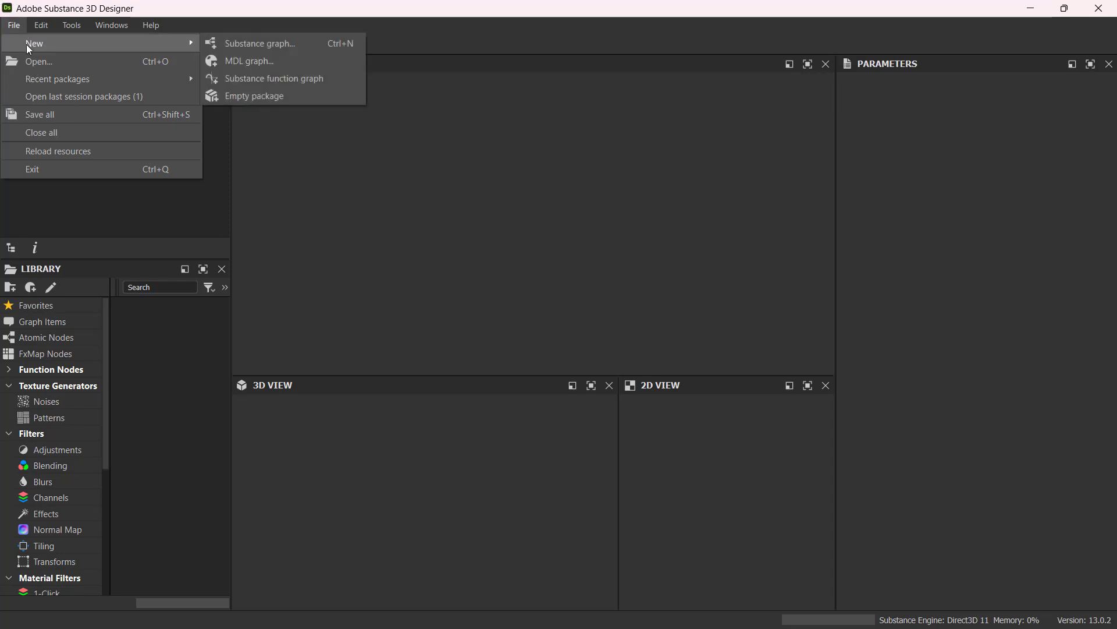
{"action": "left_click", "coordinate": [267, 48]}
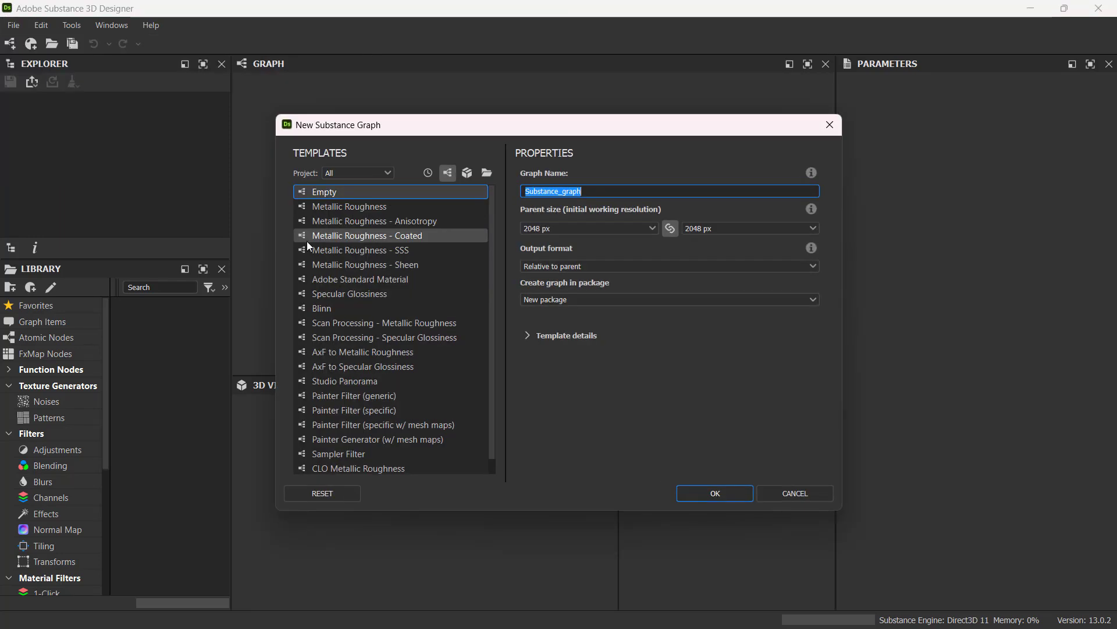
{"action": "left_click", "coordinate": [327, 194]}
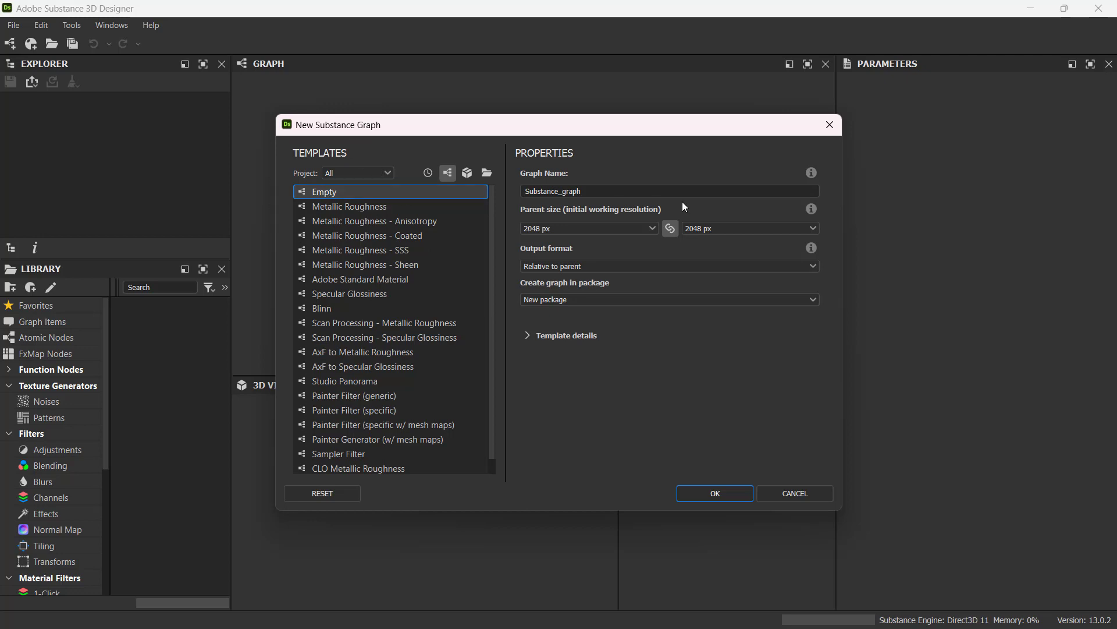
{"action": "left_click", "coordinate": [626, 229]}
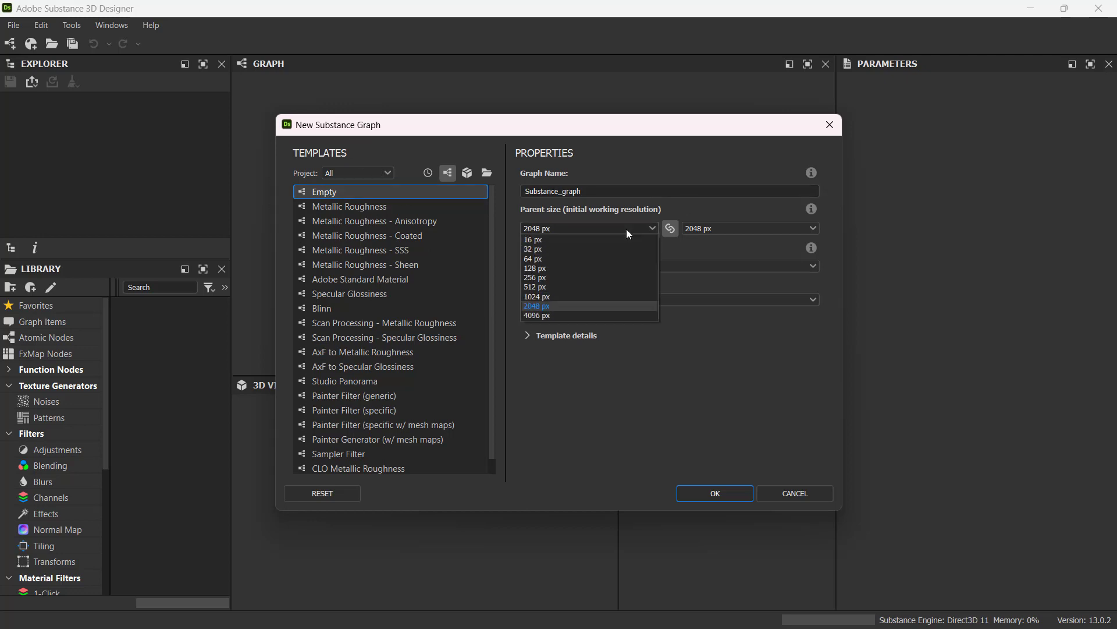
{"action": "left_click", "coordinate": [617, 303]}
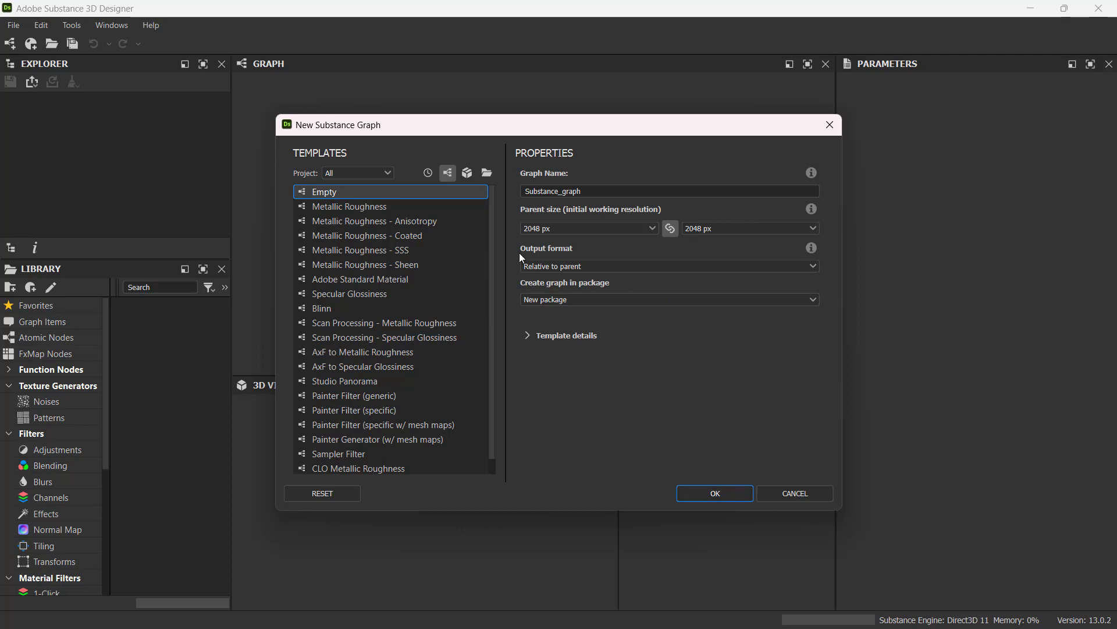
{"action": "left_click", "coordinate": [719, 498]}
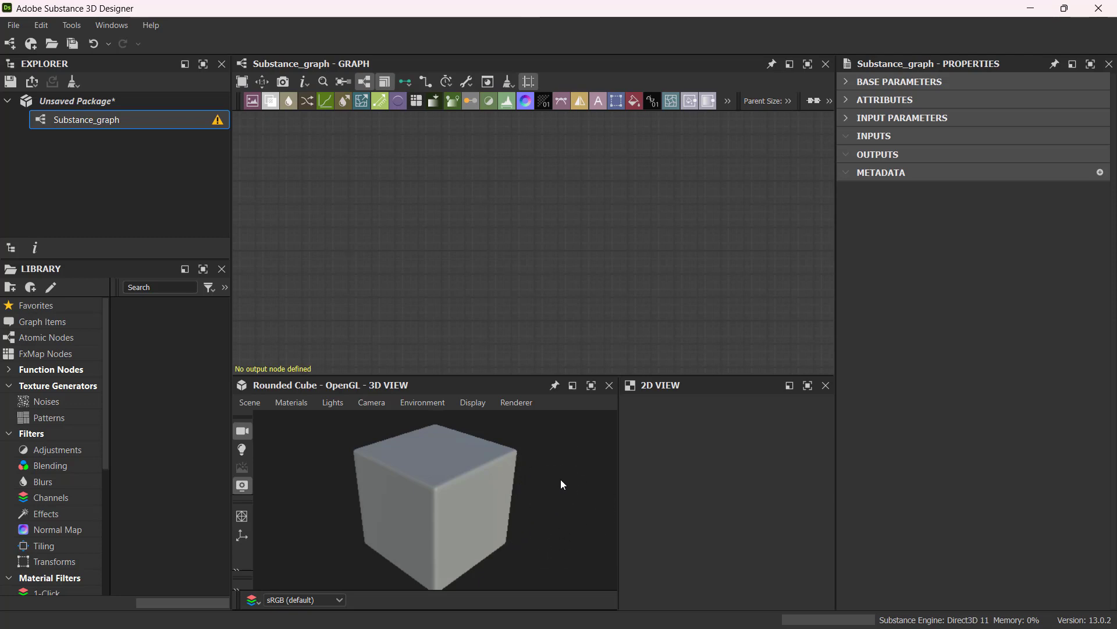
Step: Open the 3D view's environment properties for editing and set Is Visible to True
{"action": "left_click_drag", "start_coordinate": [561, 481], "coordinate": [589, 494]}
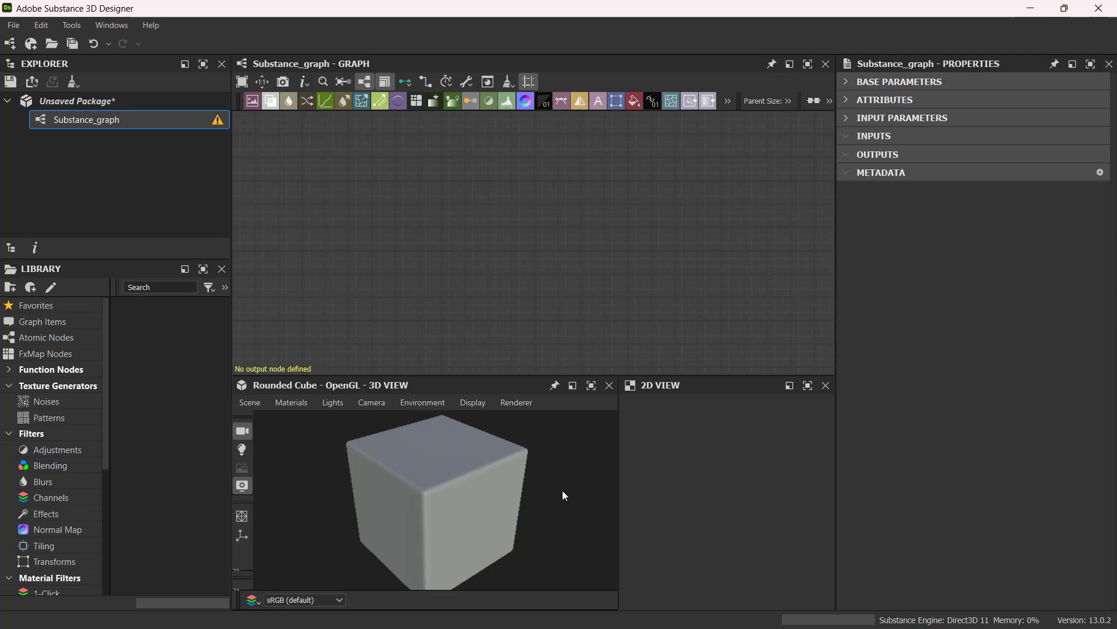
{"action": "left_click_drag", "start_coordinate": [564, 495], "coordinate": [588, 451]}
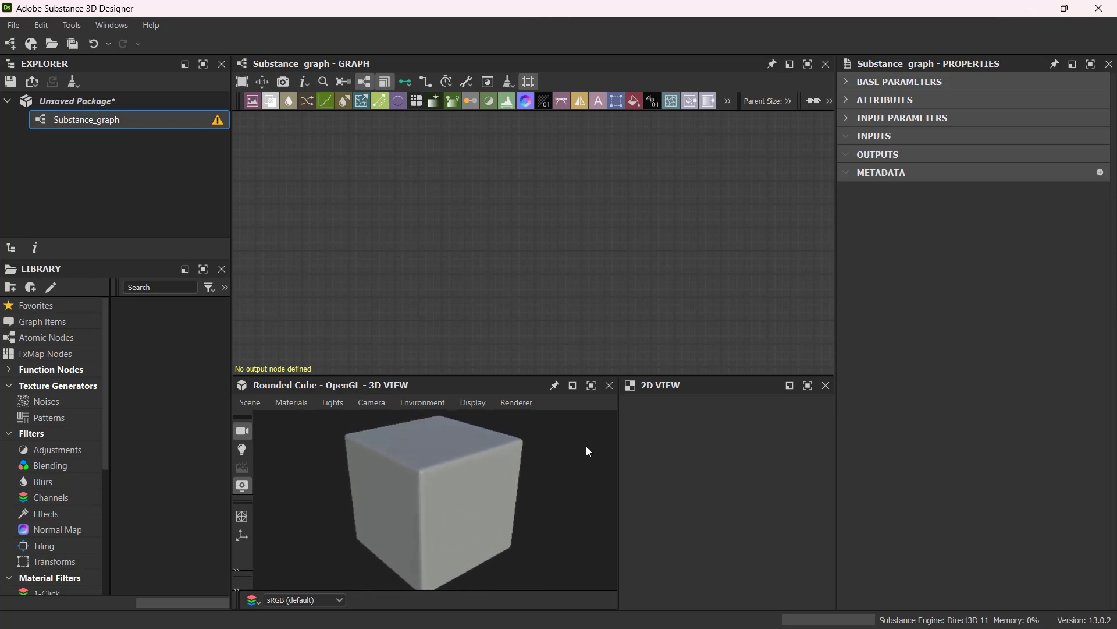
{"action": "mouse_move", "coordinate": [553, 481]}
{"action": "middle_mouse_down"}
{"action": "mouse_move", "coordinate": [518, 532]}
{"action": "mouse_move", "coordinate": [536, 466]}
{"action": "mouse_move", "coordinate": [576, 493]}
{"action": "mouse_move", "coordinate": [560, 492]}
{"action": "middle_mouse_up"}
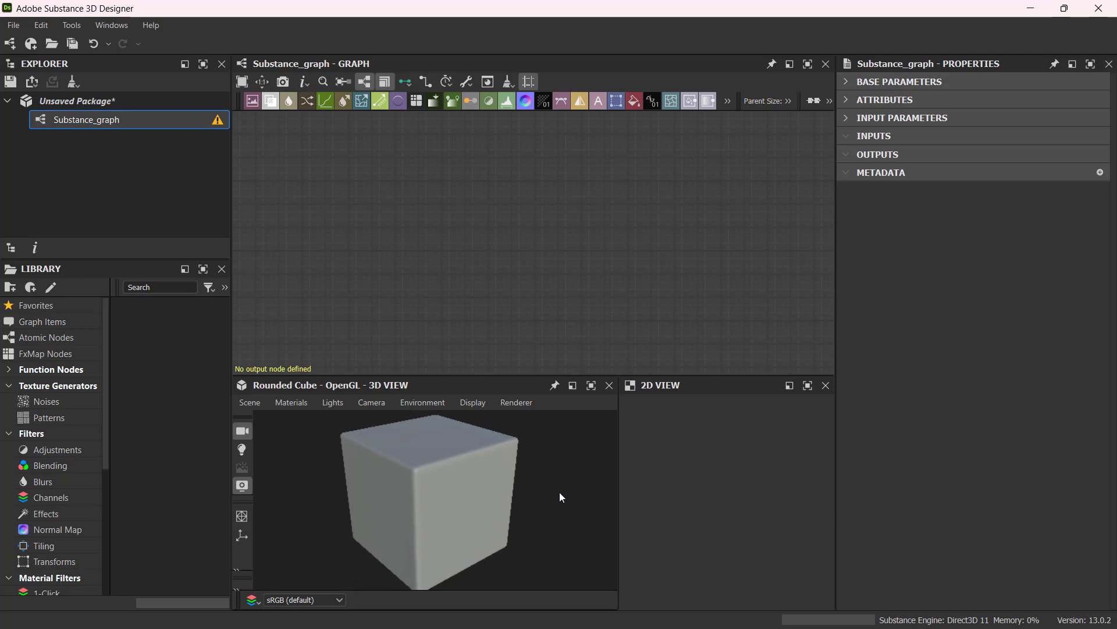
{"action": "left_click", "coordinate": [417, 401]}
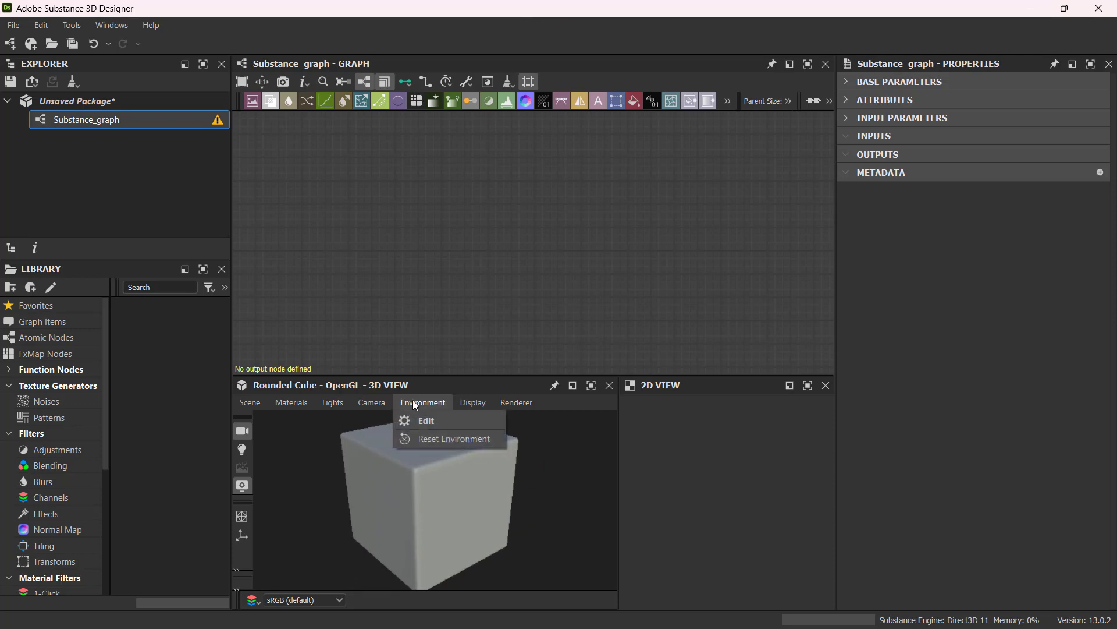
{"action": "left_click", "coordinate": [422, 421]}
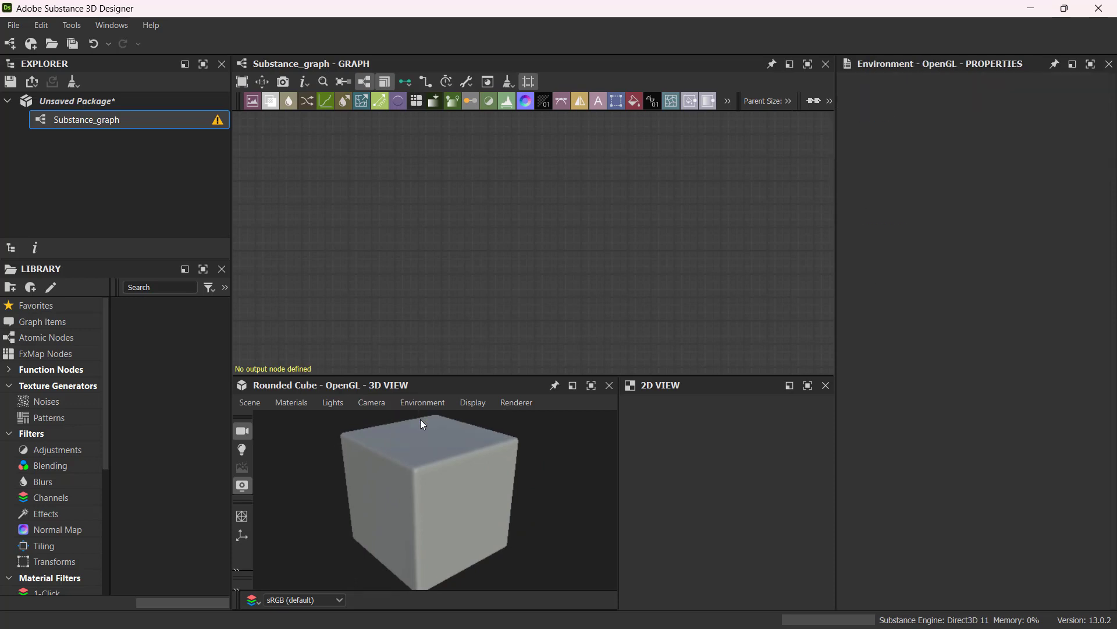
{"action": "key", "text": "ctrl"}
{"action": "key", "text": "ctrl"}
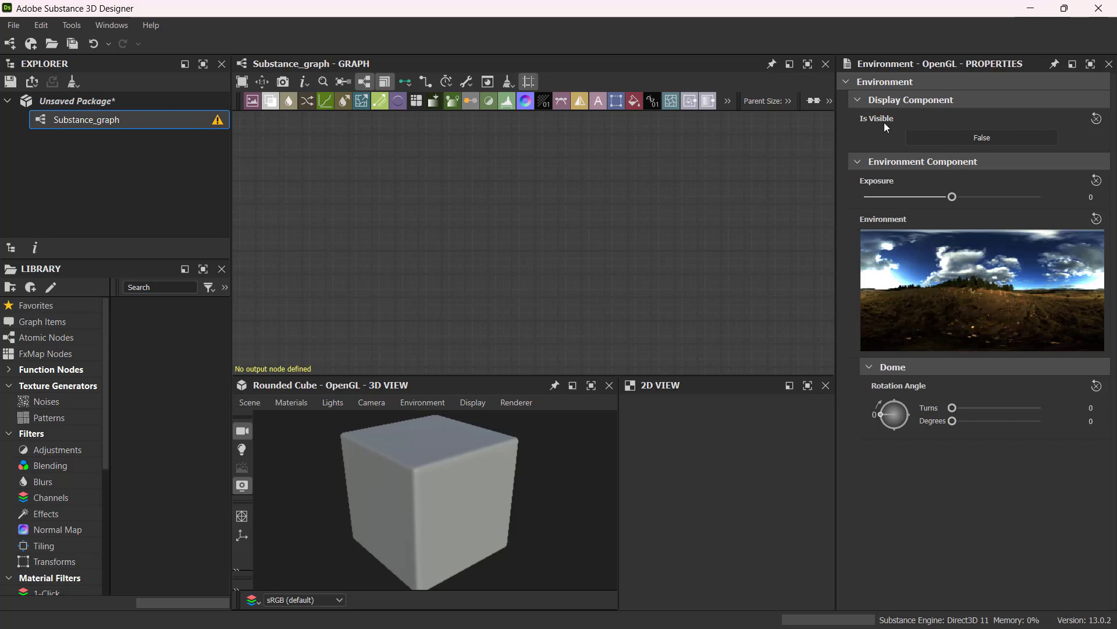
{"action": "key", "text": "ctrl"}
{"action": "key", "text": "ctrl"}
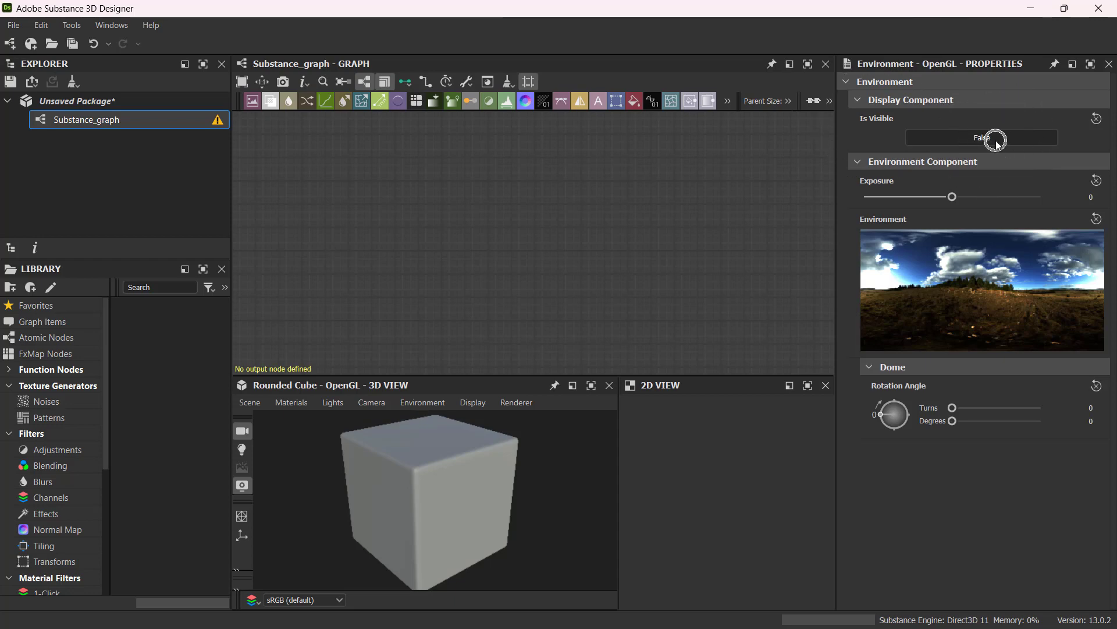
{"action": "left_click", "coordinate": [996, 141]}
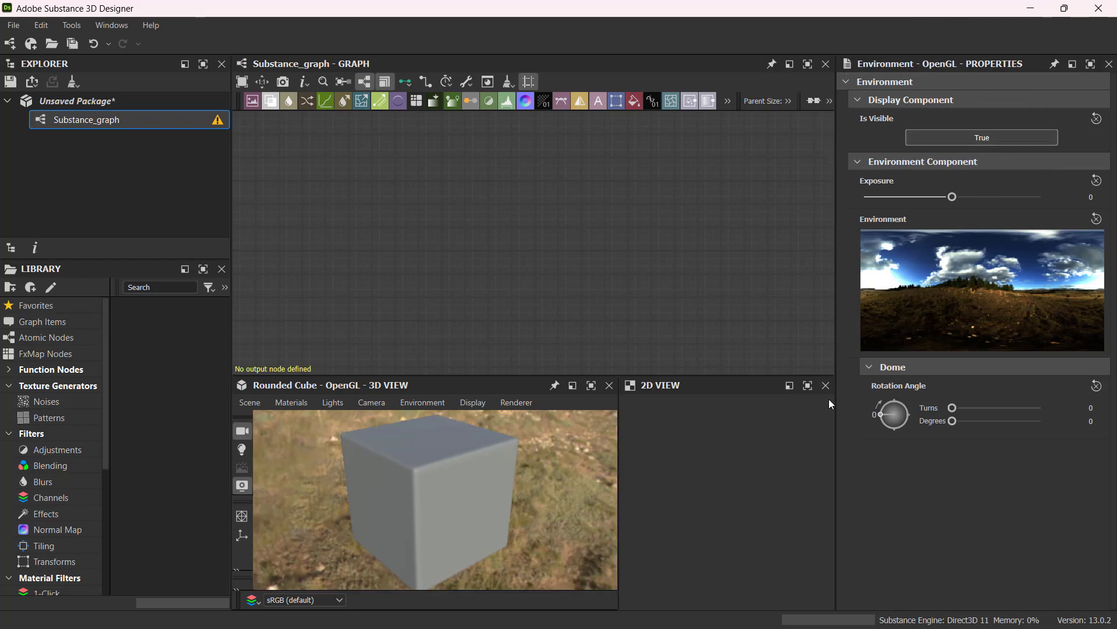
Step: Rotate the environment lighting around the cube to about 553 degrees and set the environment's Is Visible to False
{"action": "left_click_drag", "start_coordinate": [536, 519], "coordinate": [556, 476]}
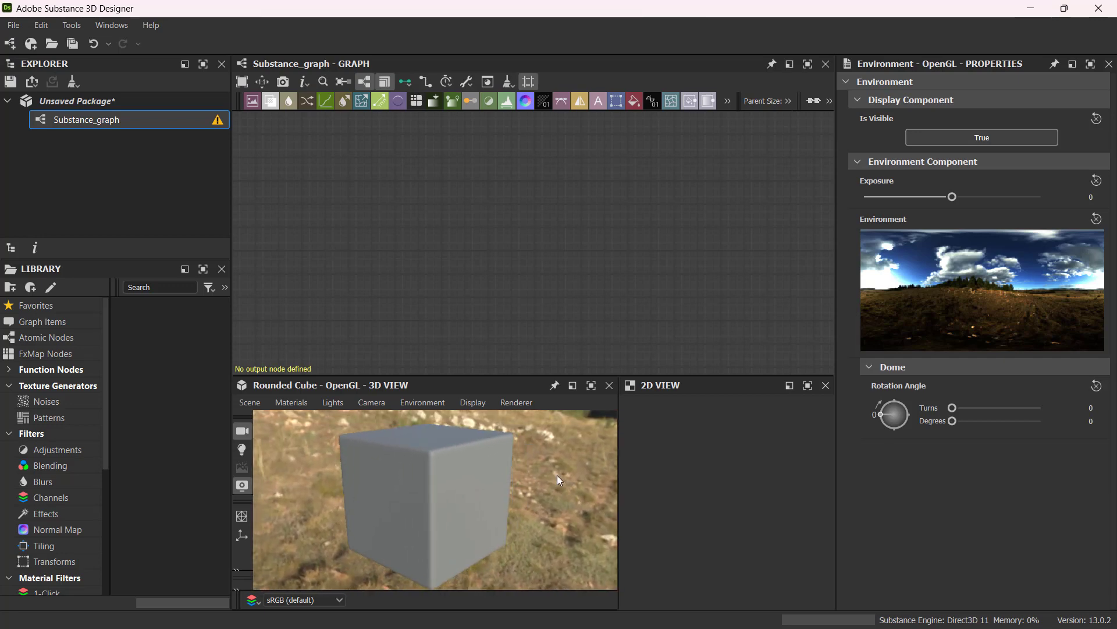
{"action": "right_click_drag", "start_coordinate": [566, 455], "coordinate": [442, 442], "text": "shift"}
{"action": "right_click_drag", "start_coordinate": [557, 469], "coordinate": [366, 481], "text": "shift"}
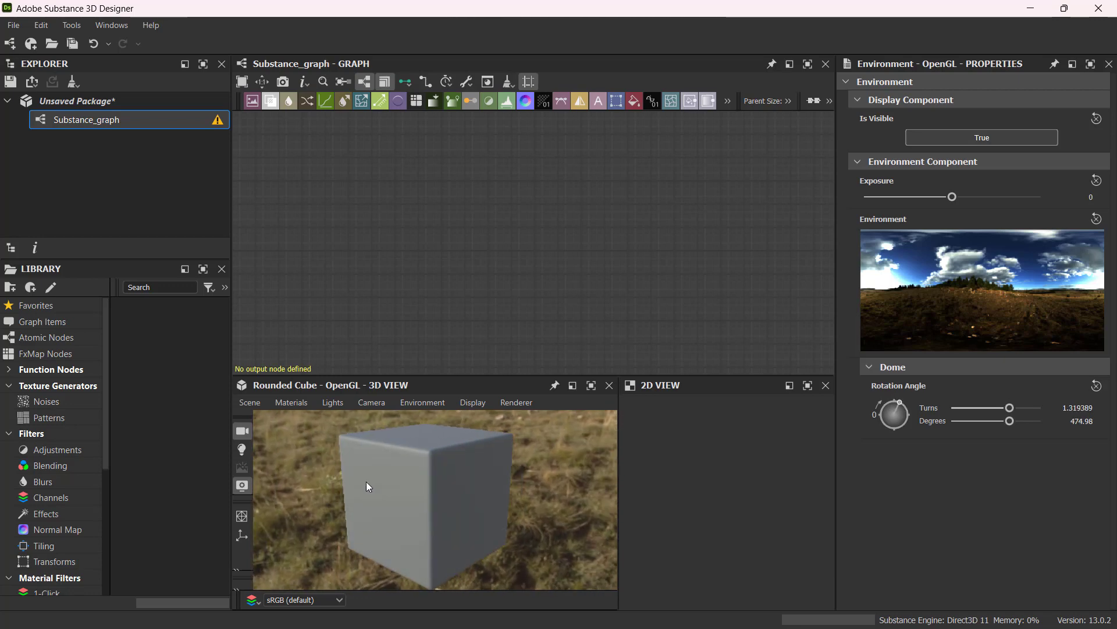
{"action": "left_click_drag", "start_coordinate": [464, 478], "coordinate": [436, 496]}
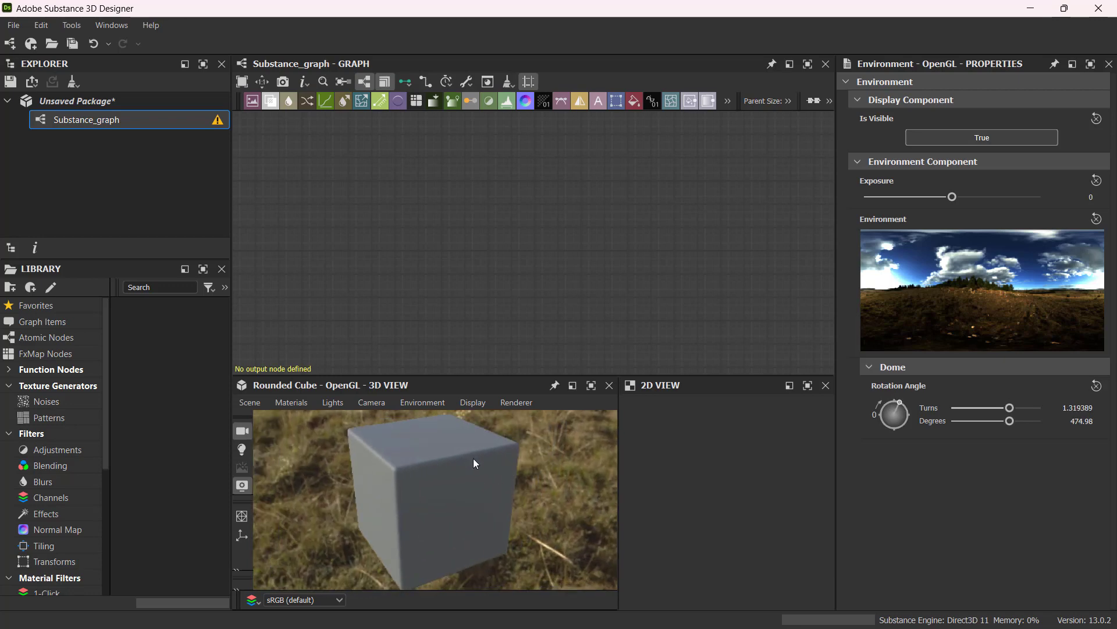
{"action": "right_click_drag", "start_coordinate": [521, 462], "coordinate": [525, 503], "text": "shift"}
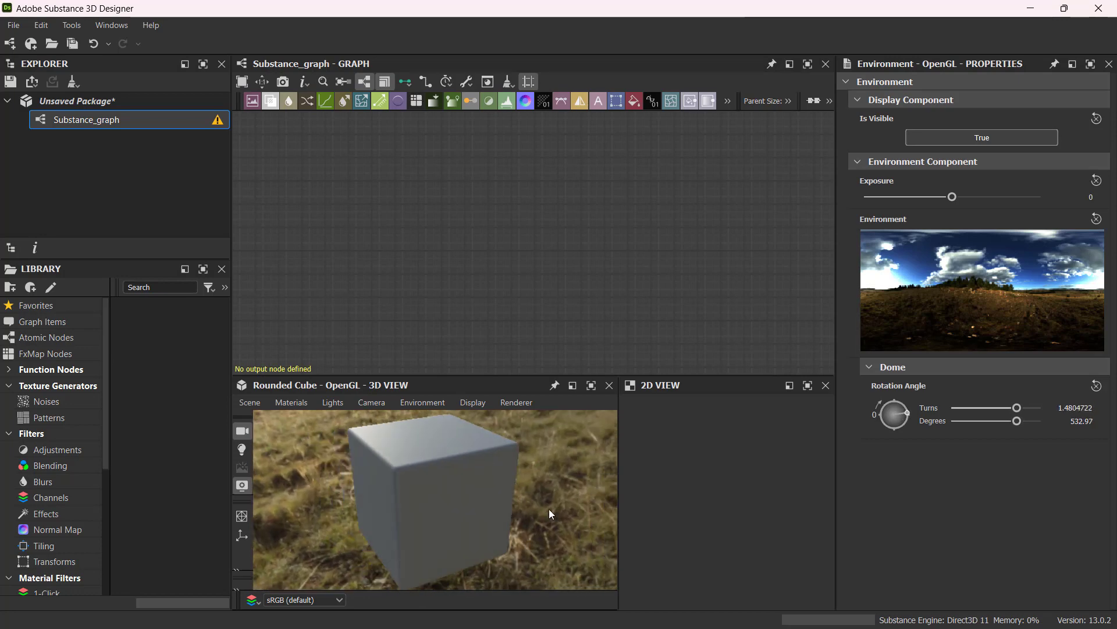
{"action": "right_click_drag", "start_coordinate": [567, 465], "coordinate": [556, 499], "text": "shift"}
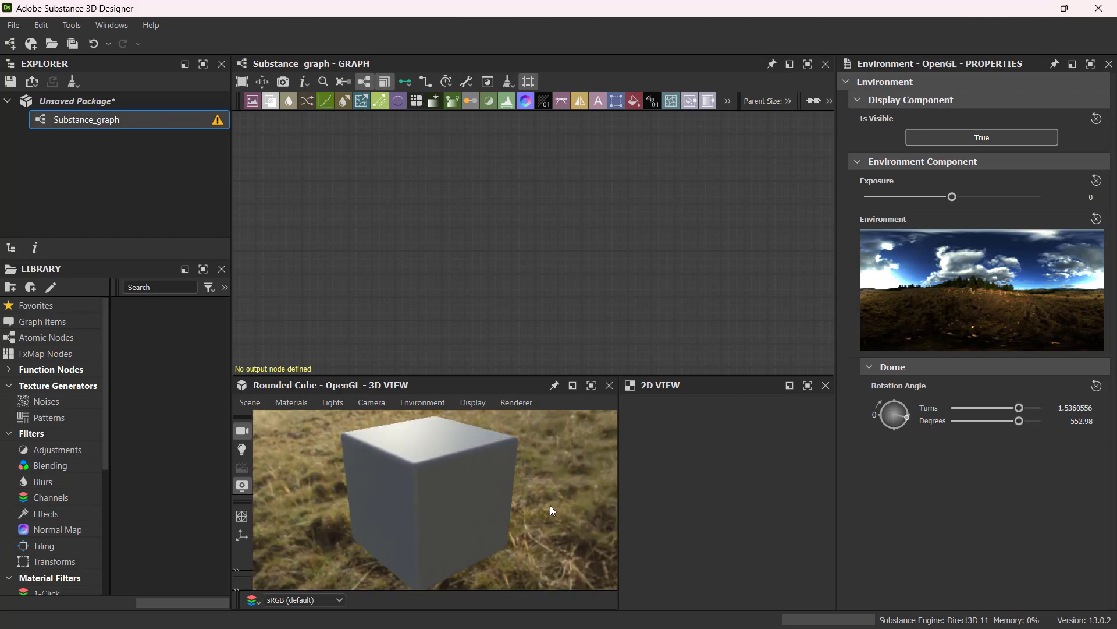
{"action": "left_click", "coordinate": [998, 140]}
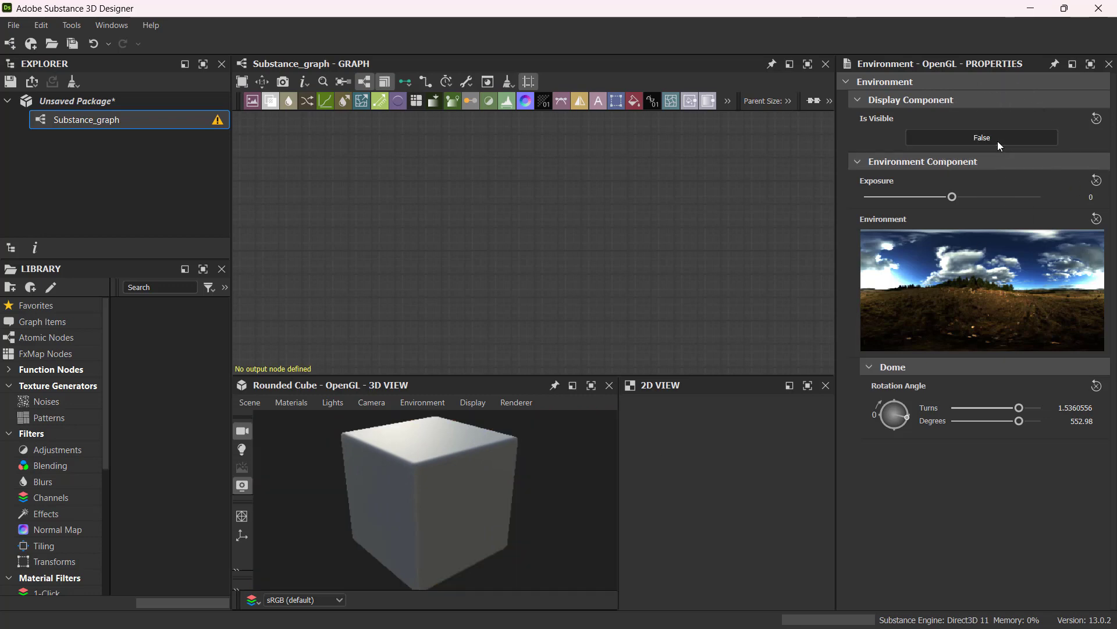
Step: Replace the rounded cube in the 3D view with the Plane (hi-res) mesh
{"action": "left_click_drag", "start_coordinate": [394, 531], "coordinate": [403, 530]}
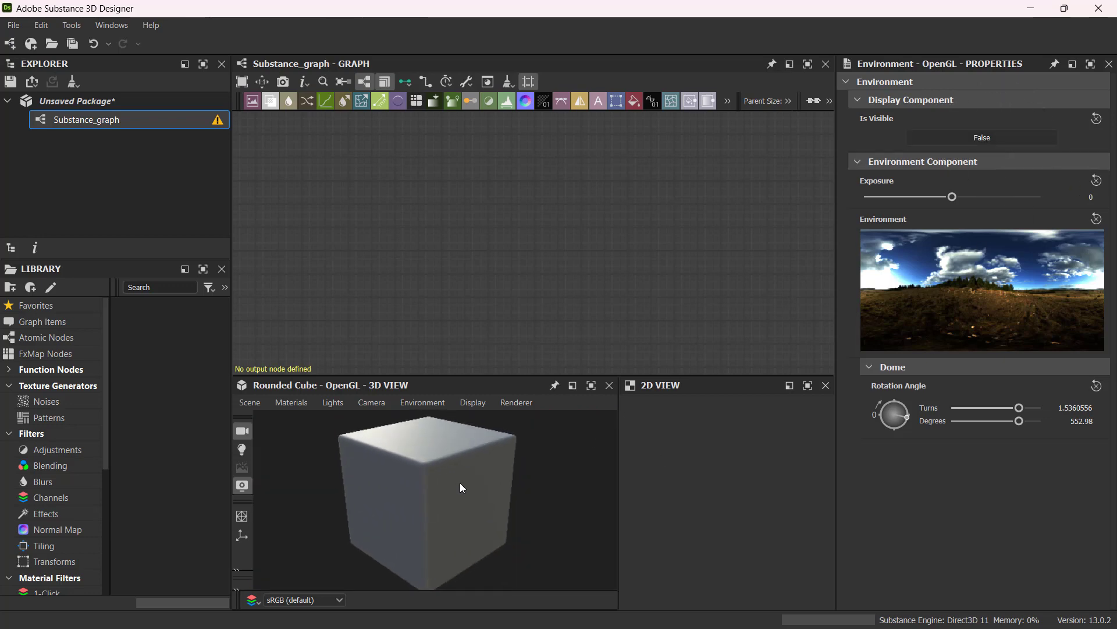
{"action": "left_click", "coordinate": [460, 483]}
{"action": "left_click", "coordinate": [483, 487]}
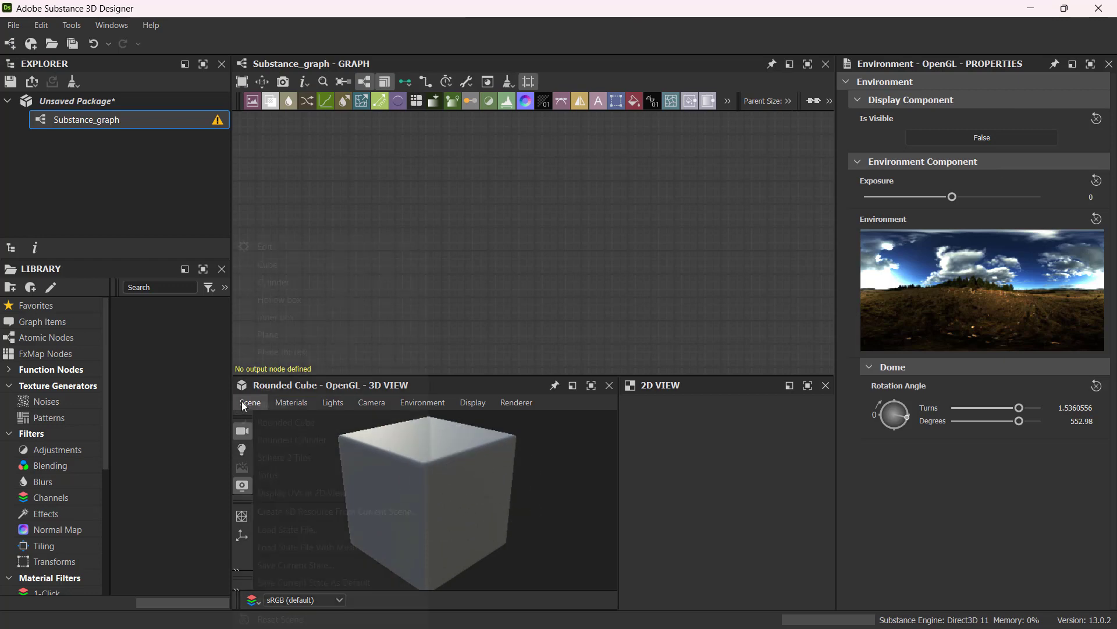
{"action": "left_click", "coordinate": [241, 402]}
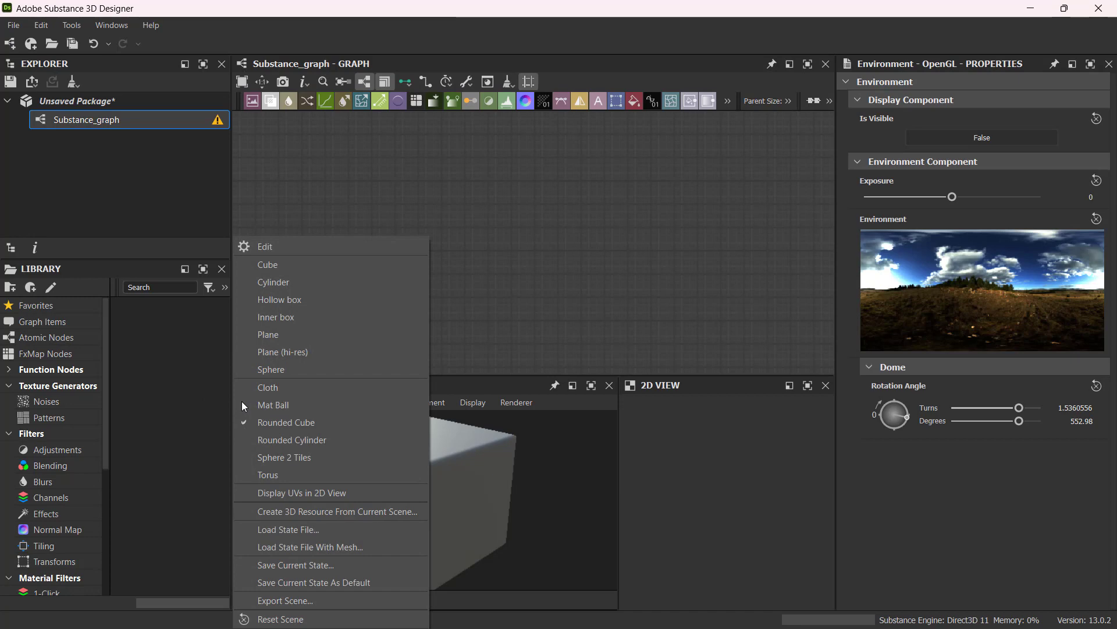
{"action": "left_click", "coordinate": [278, 352]}
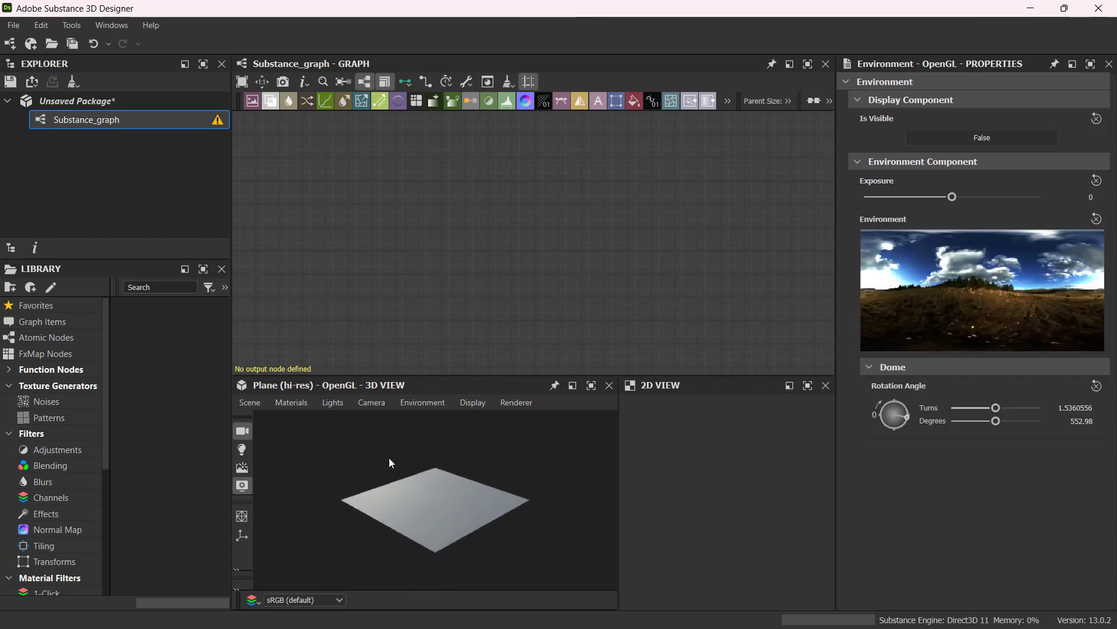
Step: Assign the Metallic Roughness shader with Tesselation + Displacement to the plane's Default material
{"action": "left_click", "coordinate": [303, 404]}
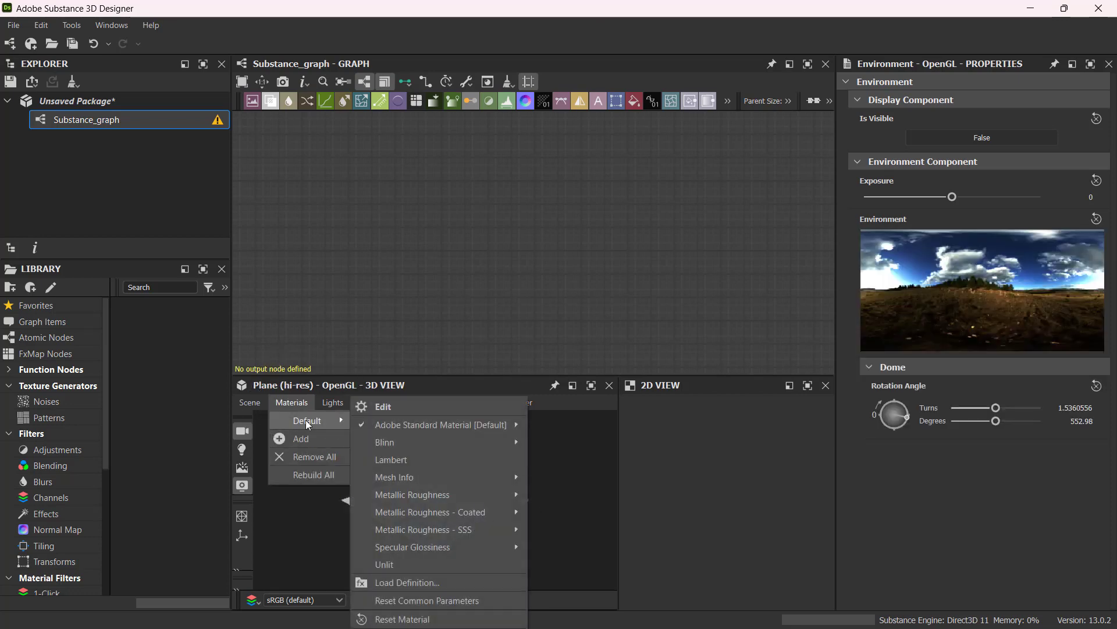
{"action": "left_click", "coordinate": [307, 421]}
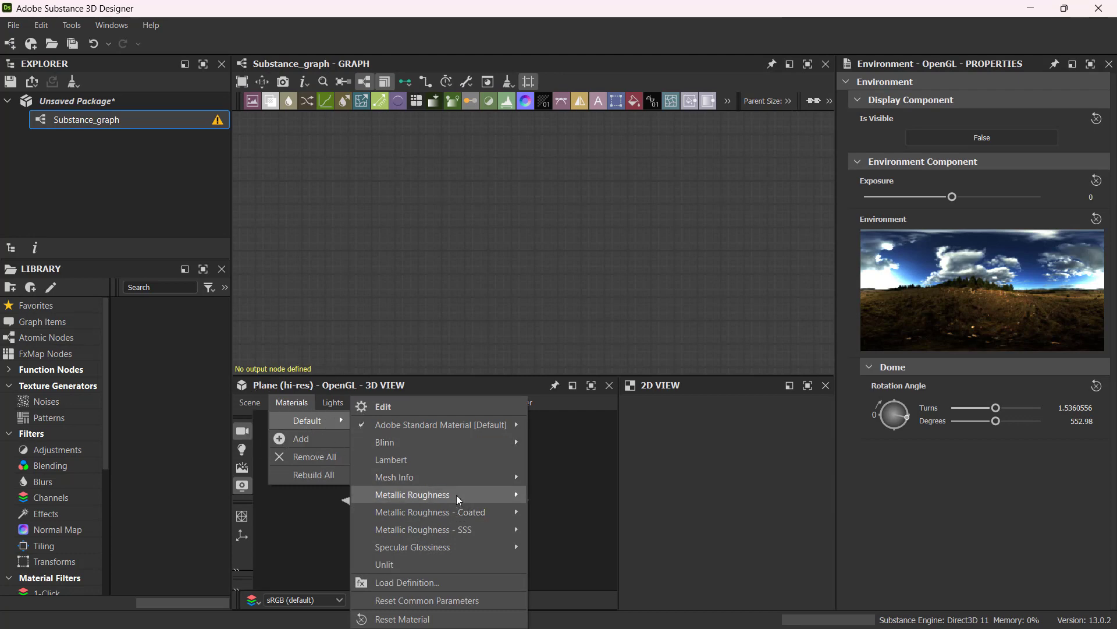
{"action": "mouse_move", "coordinate": [457, 495]}
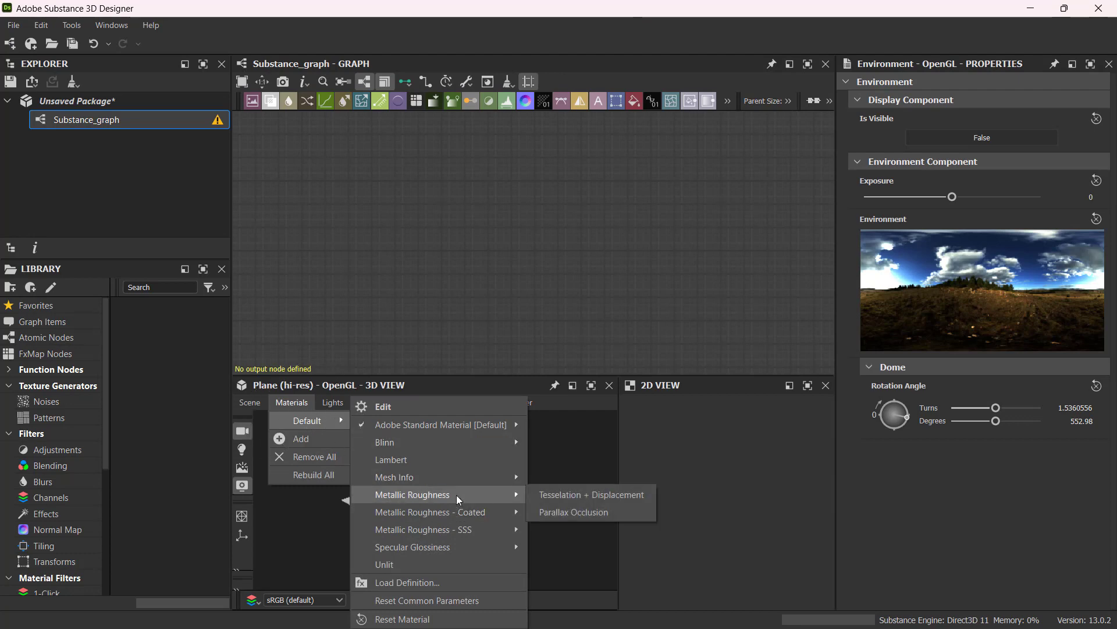
{"action": "left_click", "coordinate": [579, 495]}
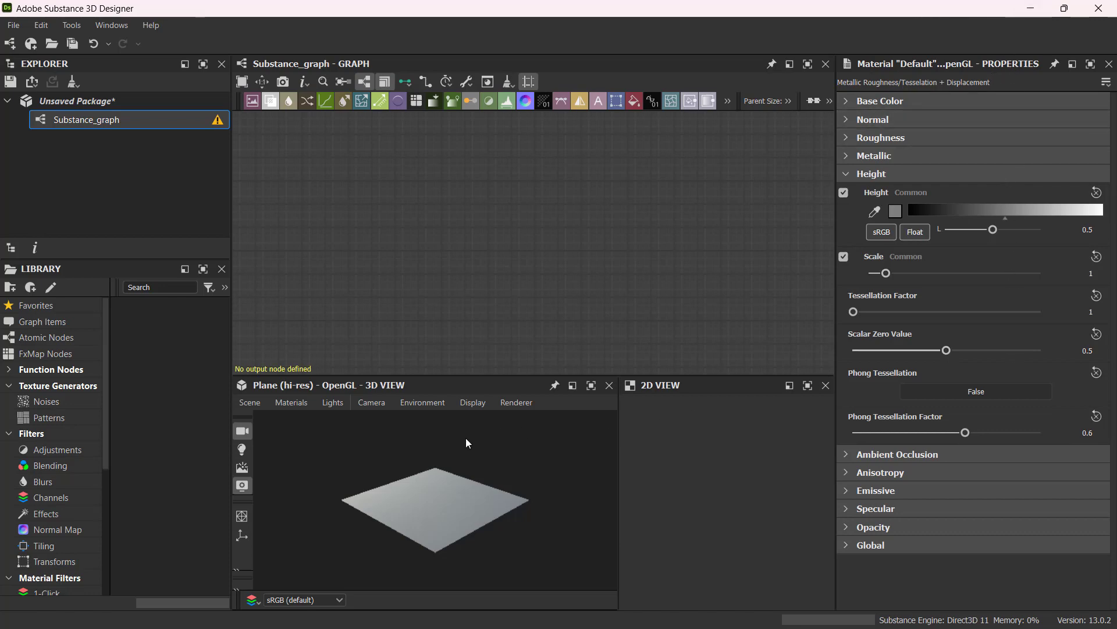
Step: Search the graph's node list for "base" and add a Base Material node to the empty graph
{"action": "left_click_drag", "start_coordinate": [448, 464], "coordinate": [446, 473]}
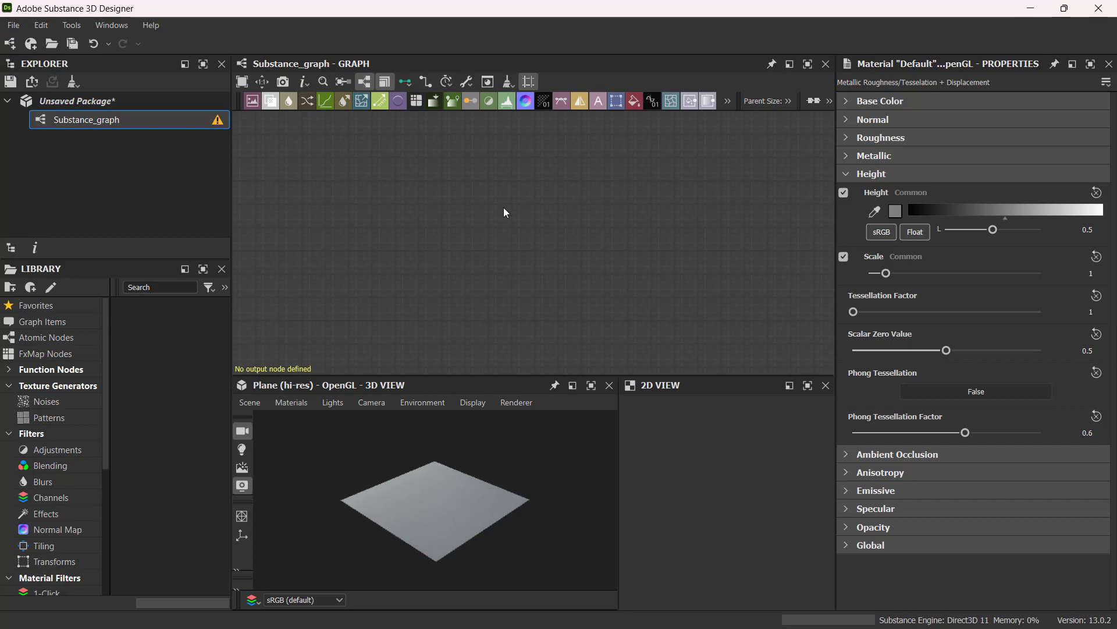
{"action": "key", "text": "space"}
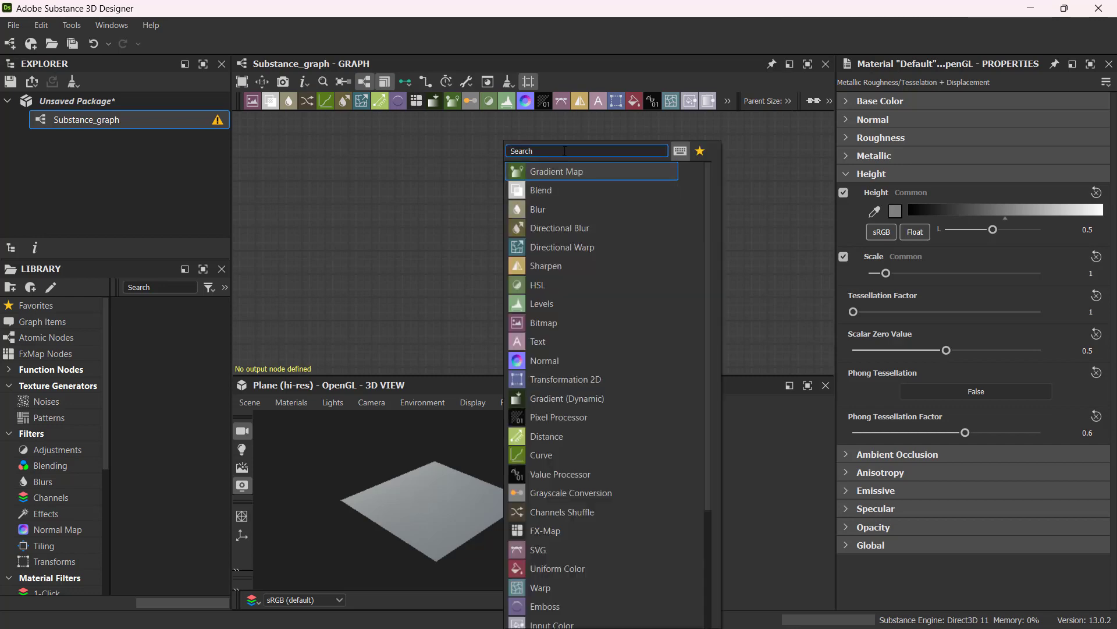
{"action": "type", "text": "bas"}
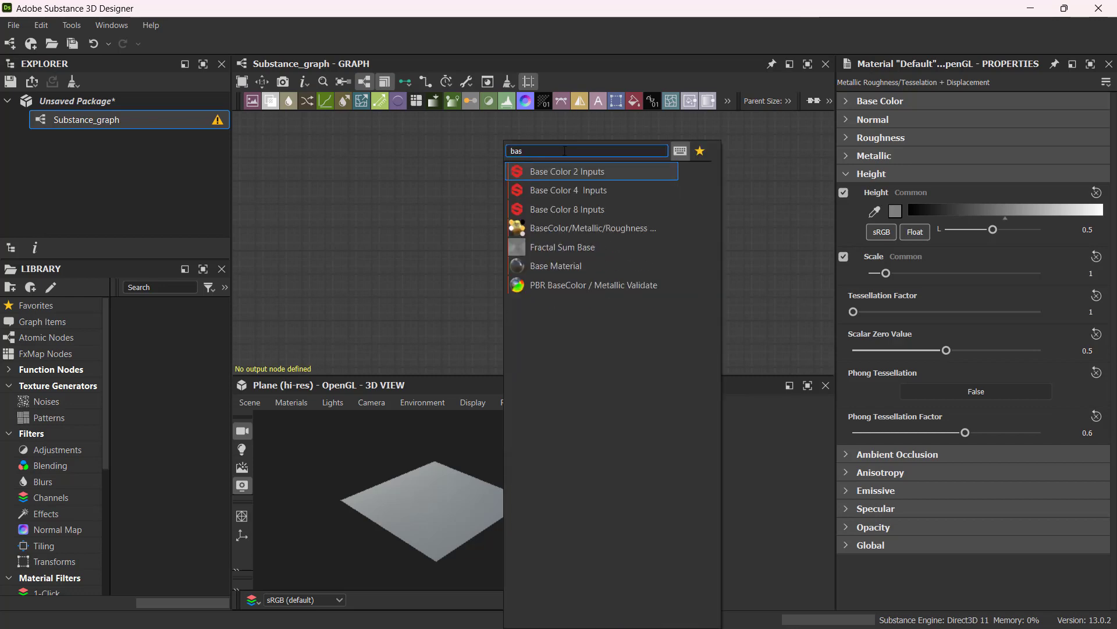
{"action": "type", "text": "e"}
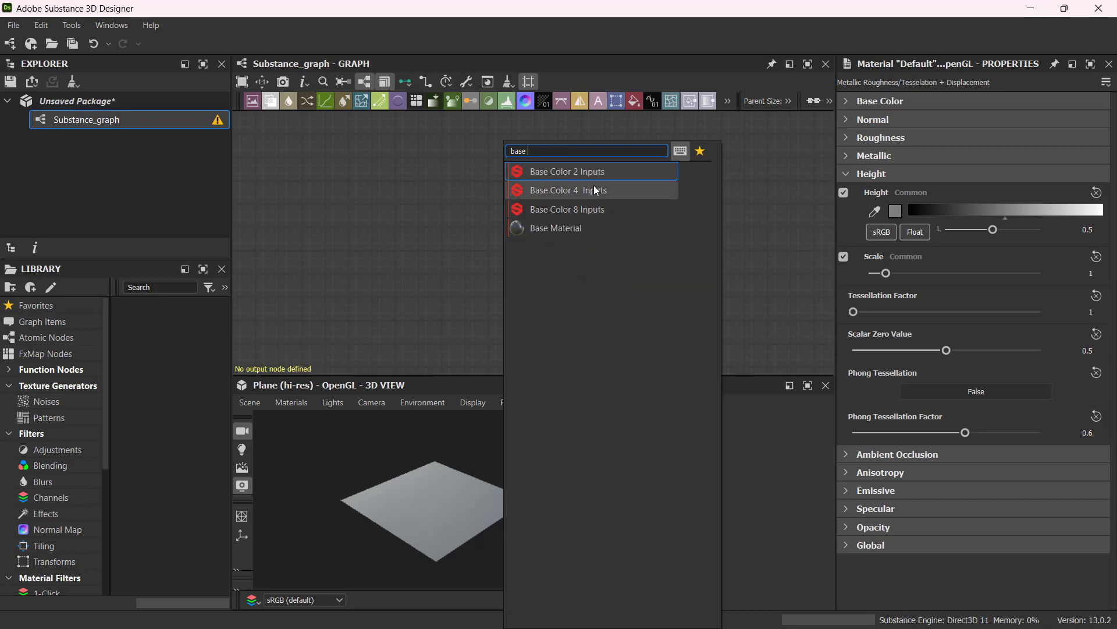
{"action": "type", "text": " co"}
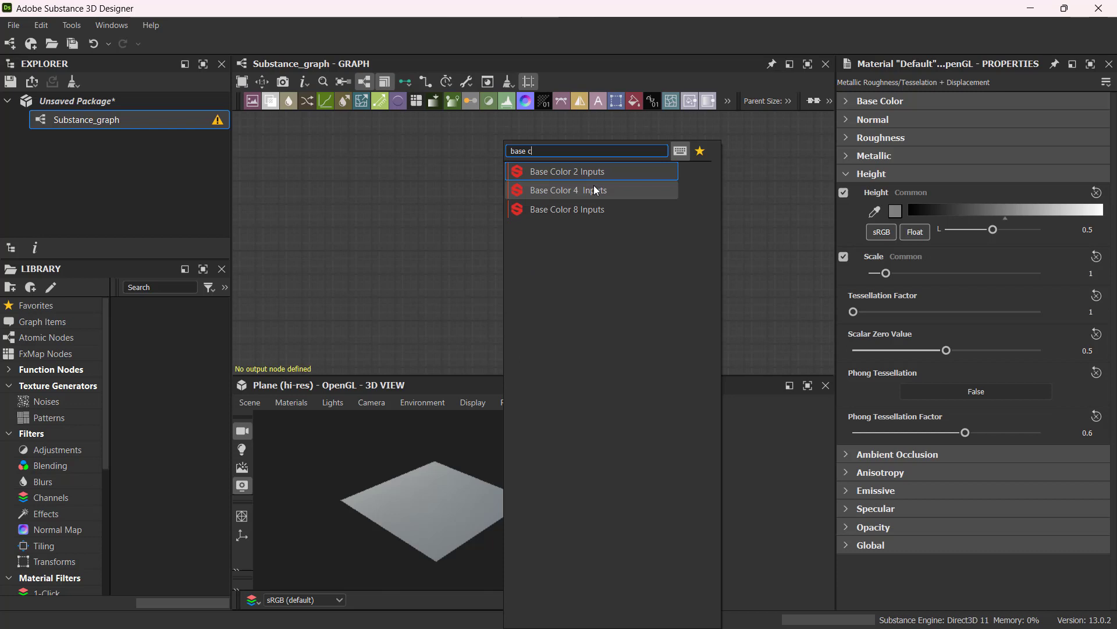
{"action": "key", "text": "BackSpace"}
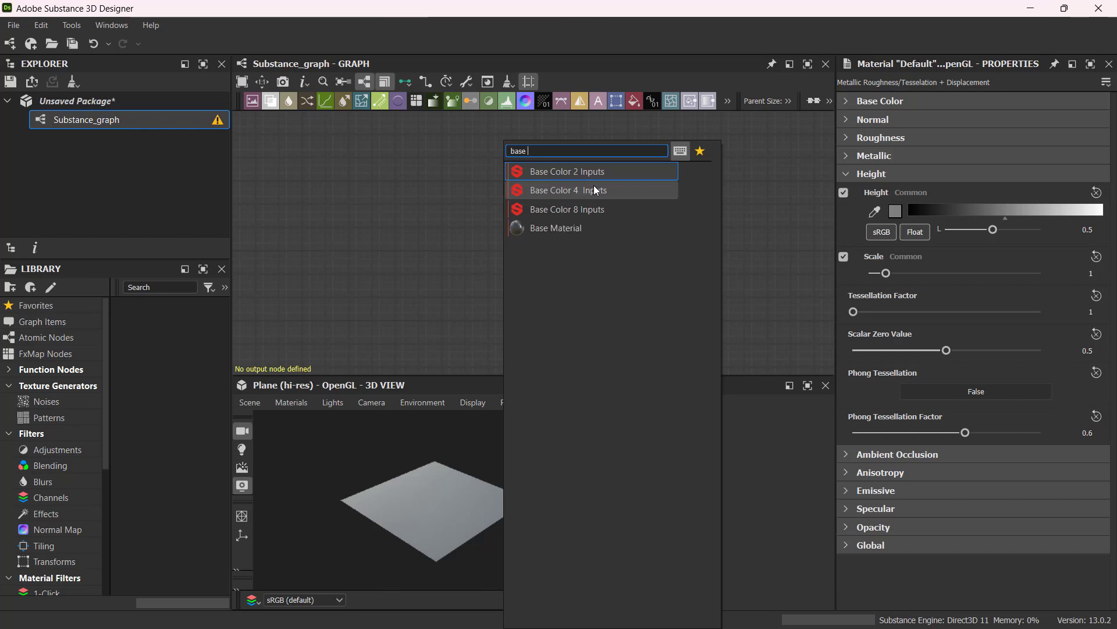
{"action": "left_click", "coordinate": [584, 229]}
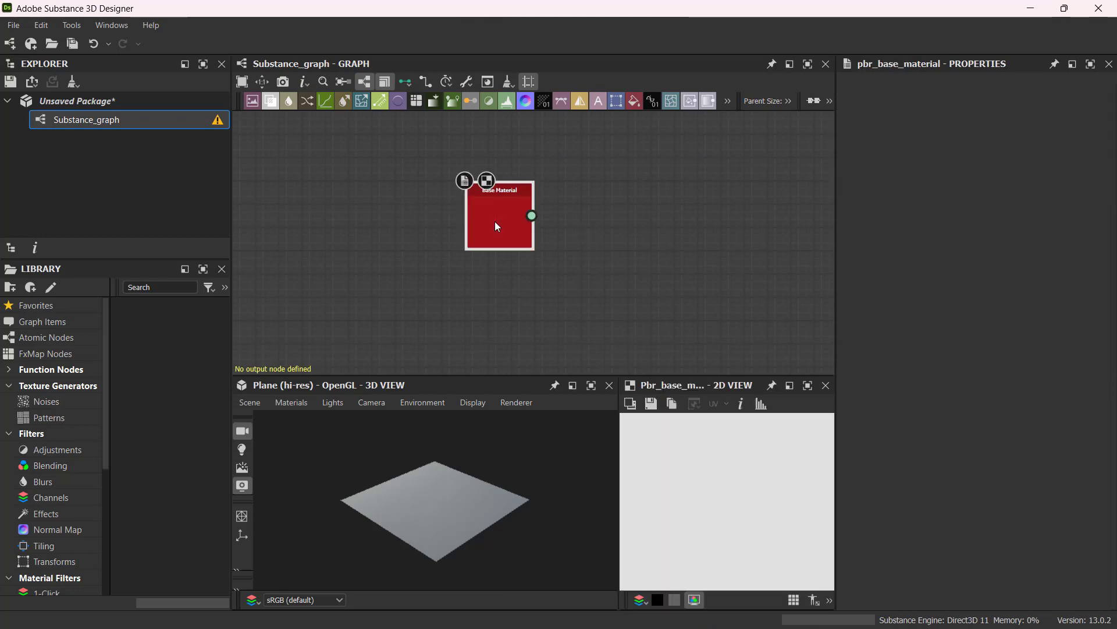
Step: Expand the Base Material node to inspect its separate channel outputs, and collapse them back into a single Material output
{"action": "left_click_drag", "start_coordinate": [495, 221], "coordinate": [448, 225]}
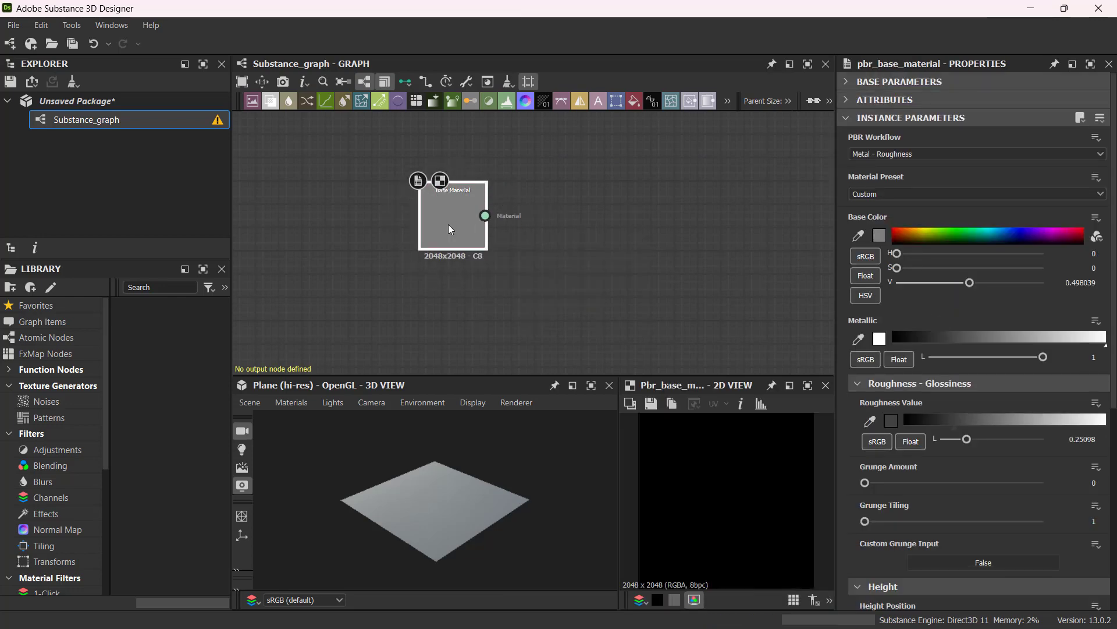
{"action": "key", "text": "1"}
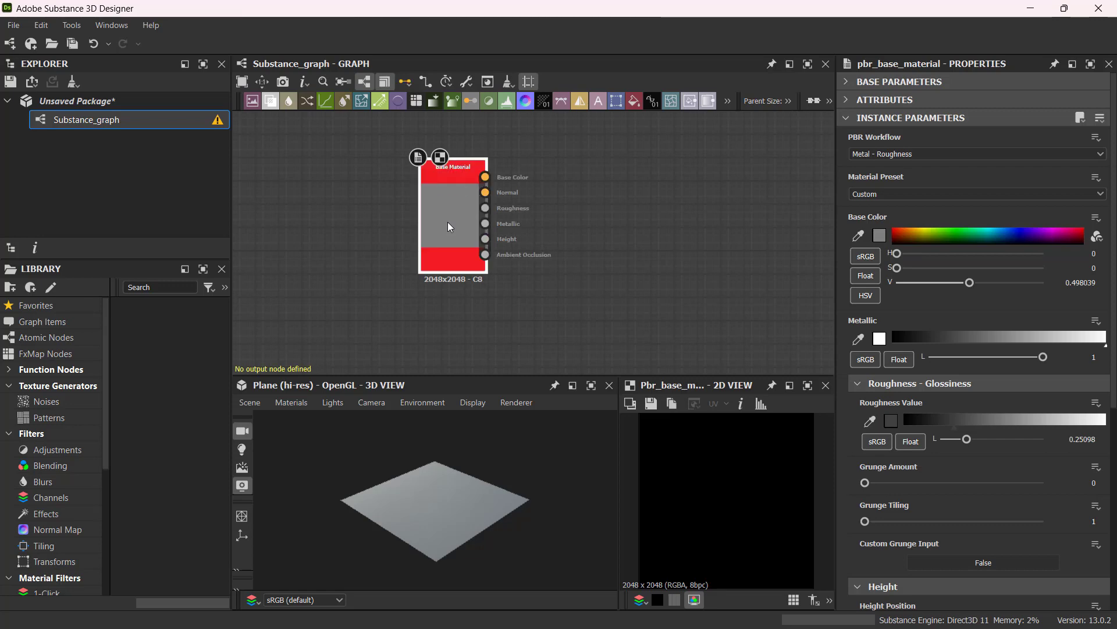
{"action": "scroll", "coordinate": [448, 222], "scroll_direction": "up", "scroll_amount": 3}
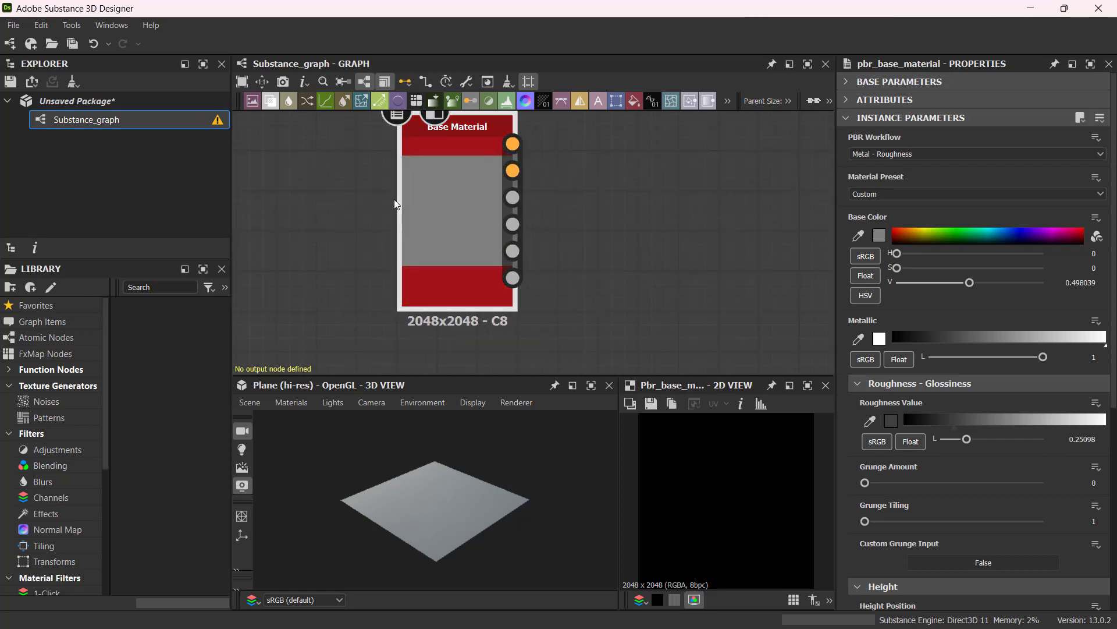
{"action": "left_click_drag", "start_coordinate": [461, 223], "coordinate": [446, 240]}
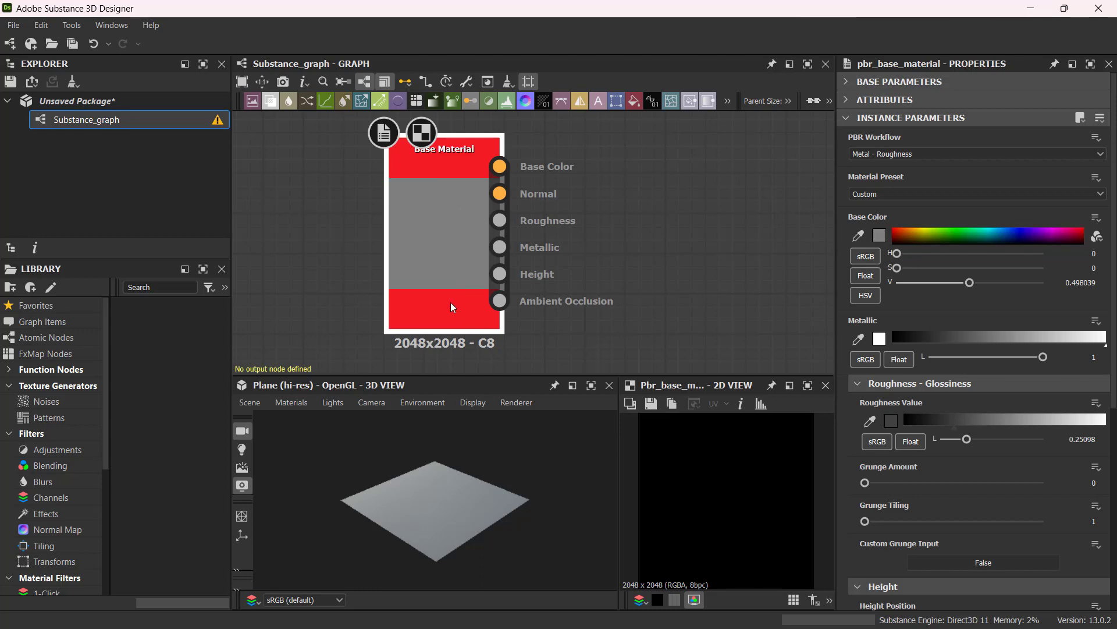
{"action": "scroll", "coordinate": [424, 253], "scroll_direction": "down", "scroll_amount": 2}
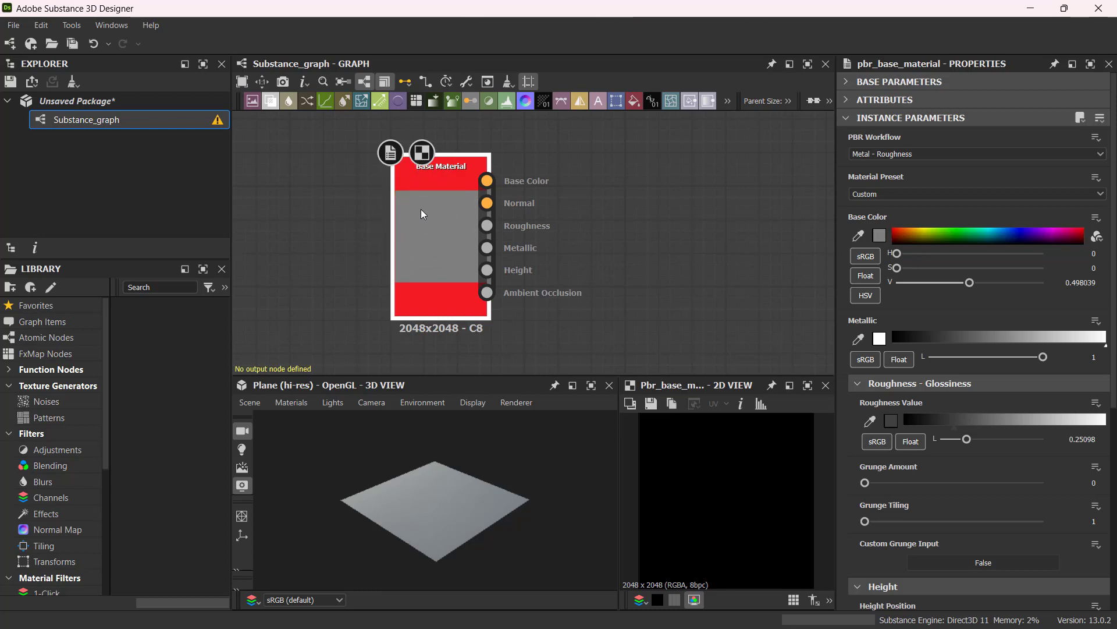
{"action": "key", "text": "3"}
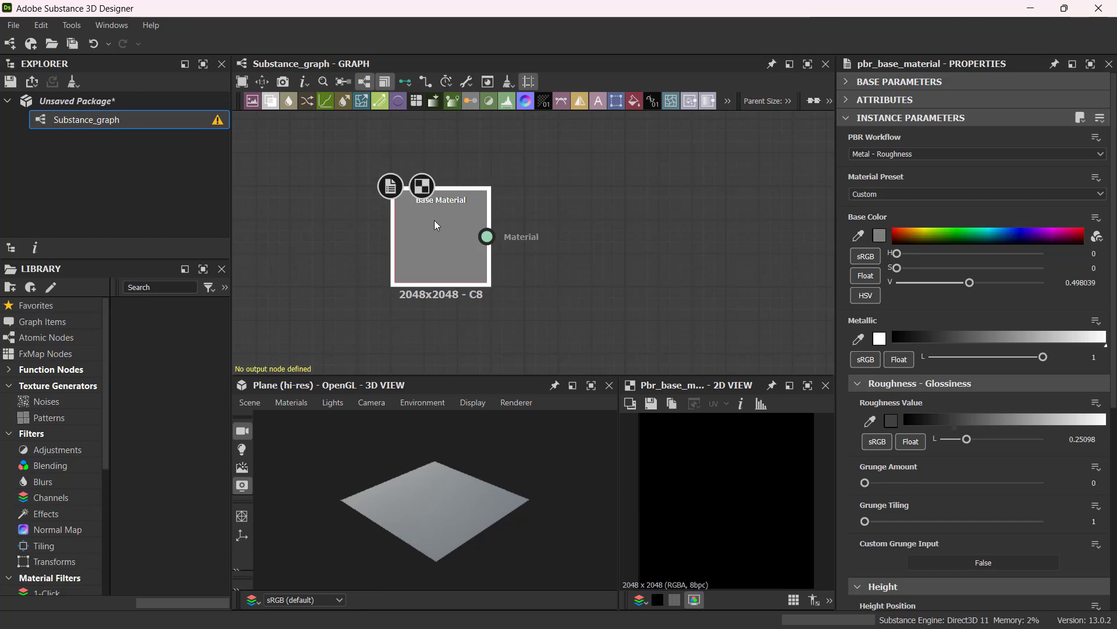
Step: Apply the Base Material node to the plane in the 3D view
{"action": "right_click", "coordinate": [432, 220]}
{"action": "key", "text": "Escape"}
{"action": "left_click_drag", "start_coordinate": [438, 215], "coordinate": [445, 502]}
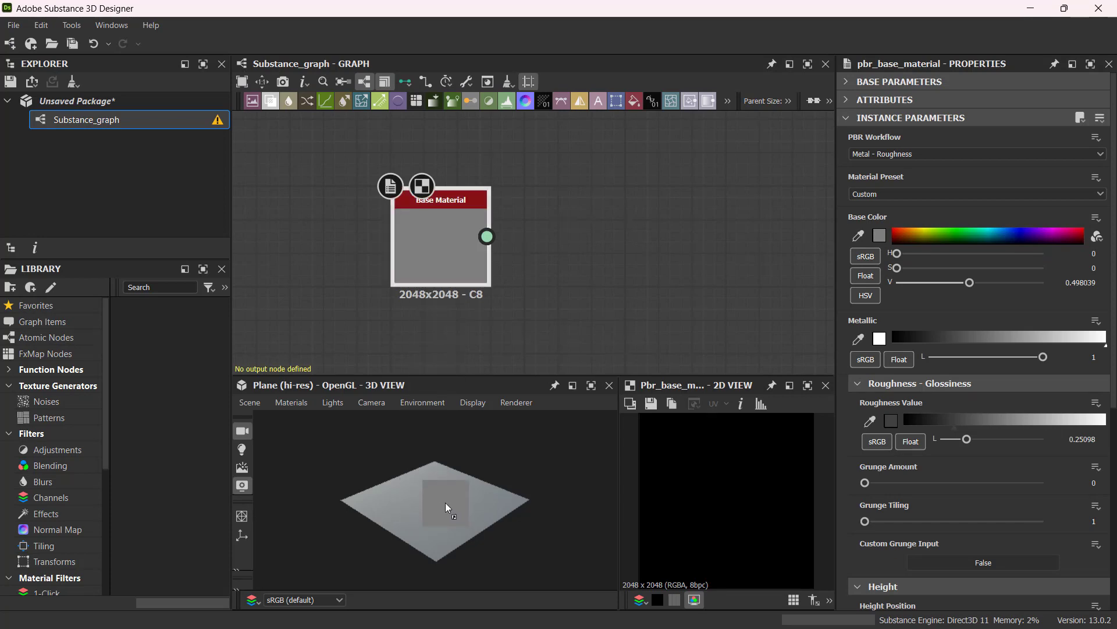
{"action": "left_click_drag", "start_coordinate": [445, 502], "coordinate": [445, 502]}
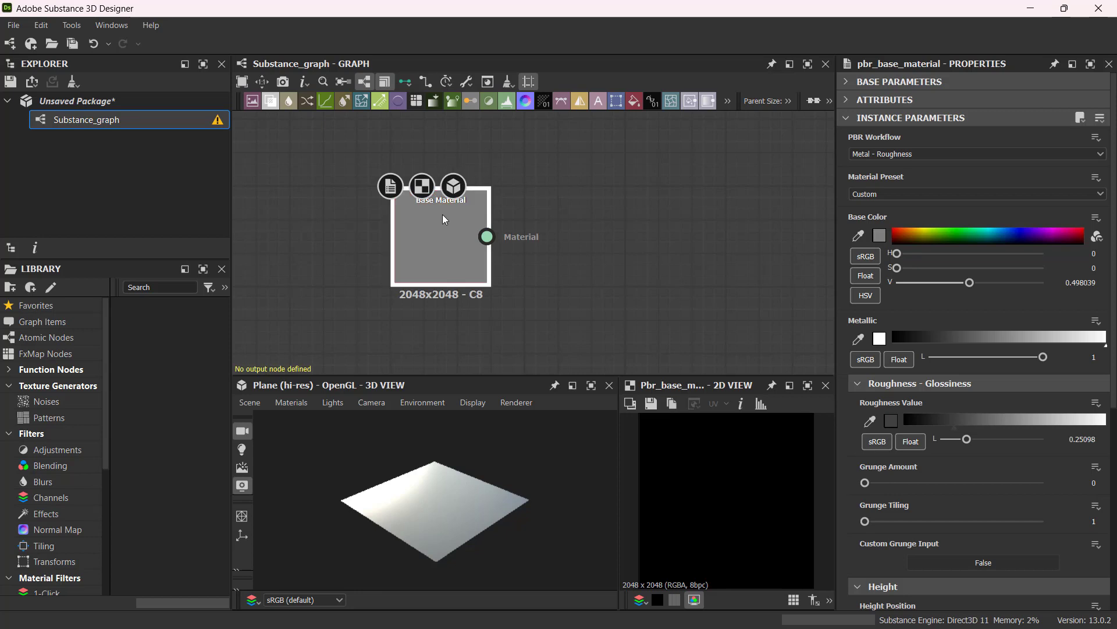
{"action": "left_click_drag", "start_coordinate": [444, 214], "coordinate": [441, 508]}
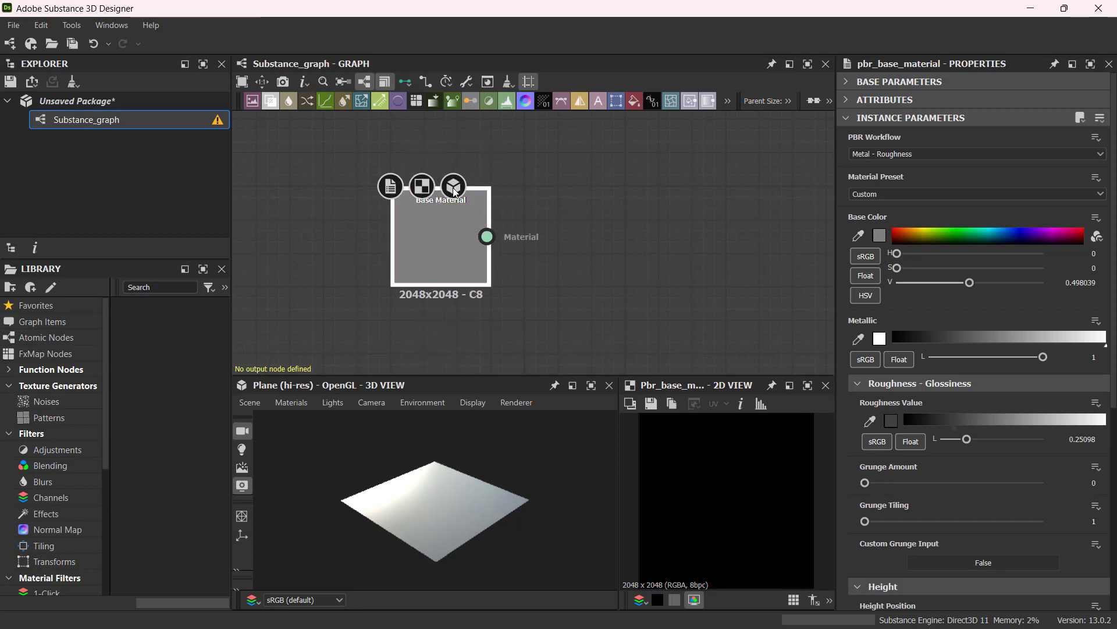
{"action": "left_click", "coordinate": [419, 256]}
{"action": "left_click", "coordinate": [449, 233]}
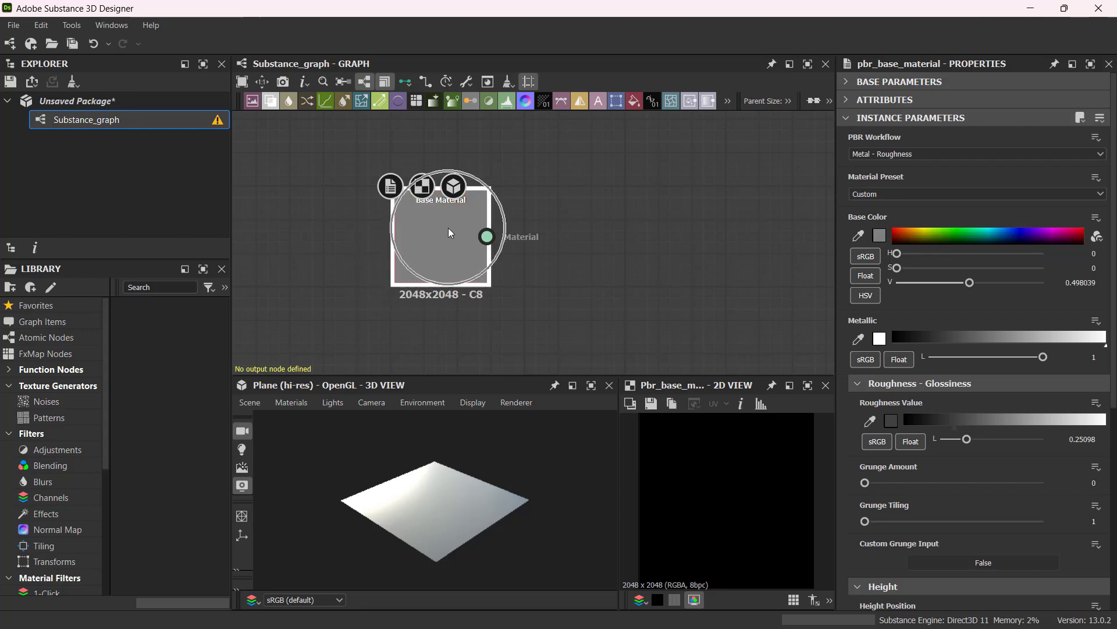
Step: Raise the Base Material's Roughness Value to 1 and check the shading on the plane
{"action": "left_click", "coordinate": [992, 60]}
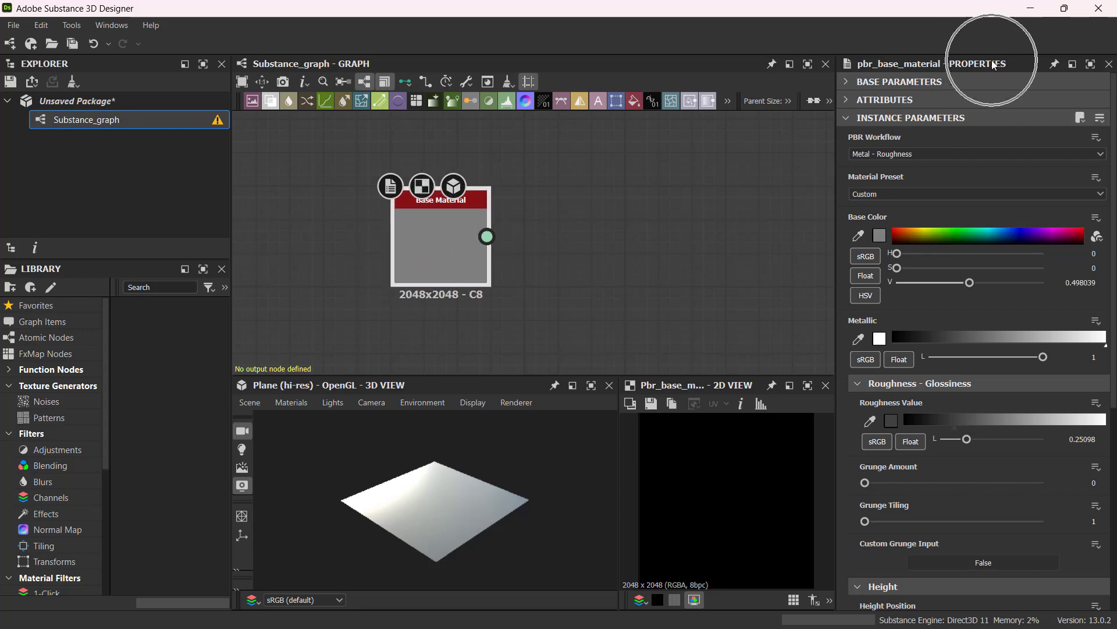
{"action": "left_click", "coordinate": [941, 393]}
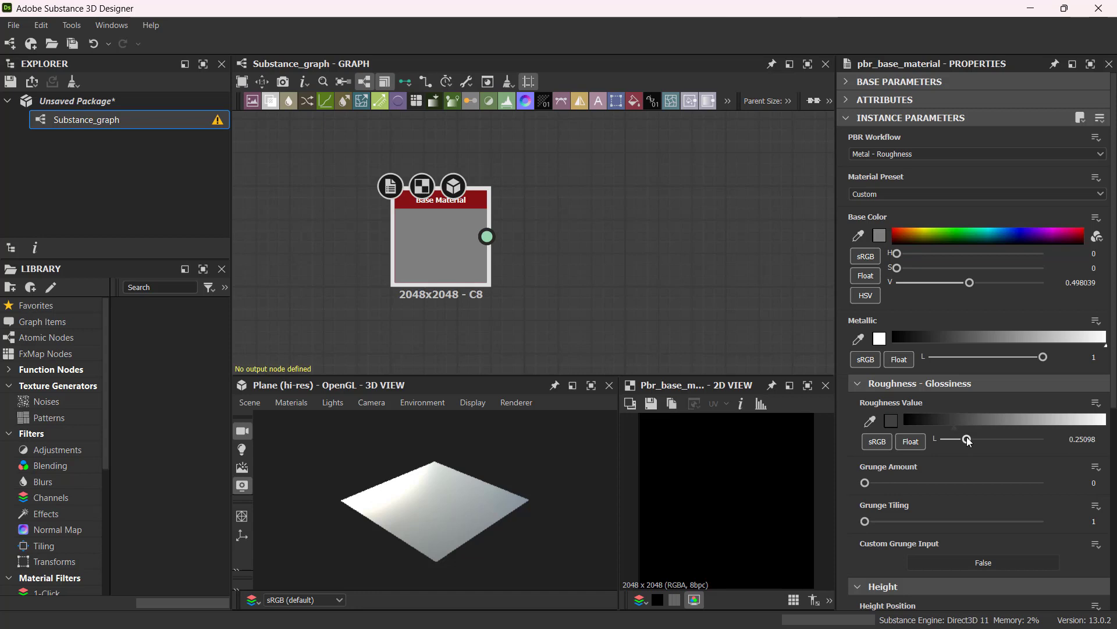
{"action": "left_click_drag", "start_coordinate": [968, 440], "coordinate": [1052, 443]}
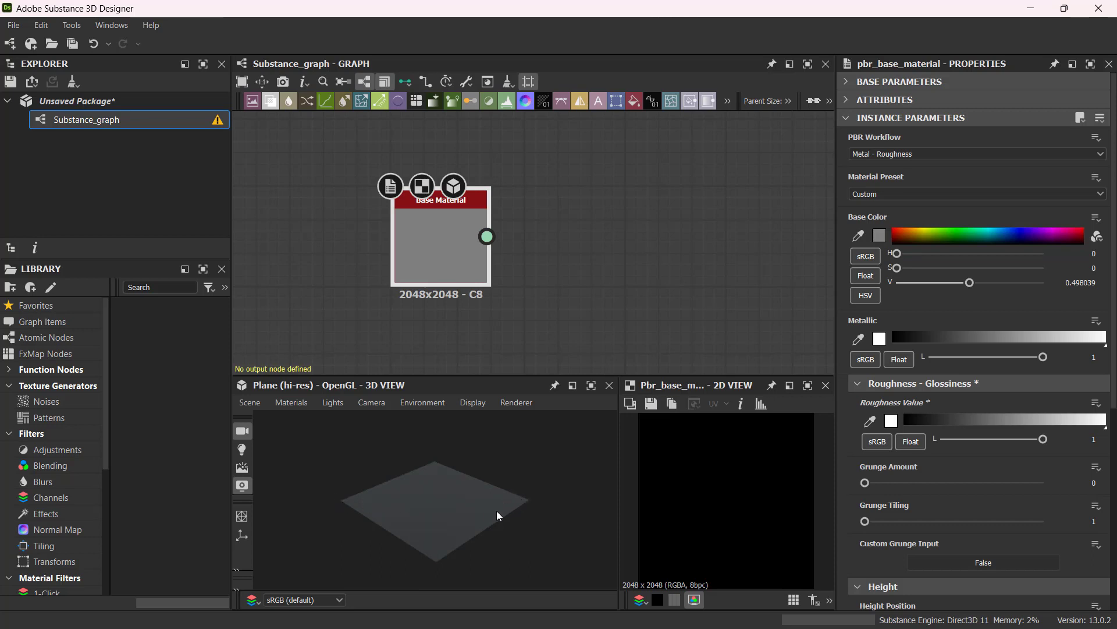
{"action": "left_click_drag", "start_coordinate": [499, 512], "coordinate": [466, 510]}
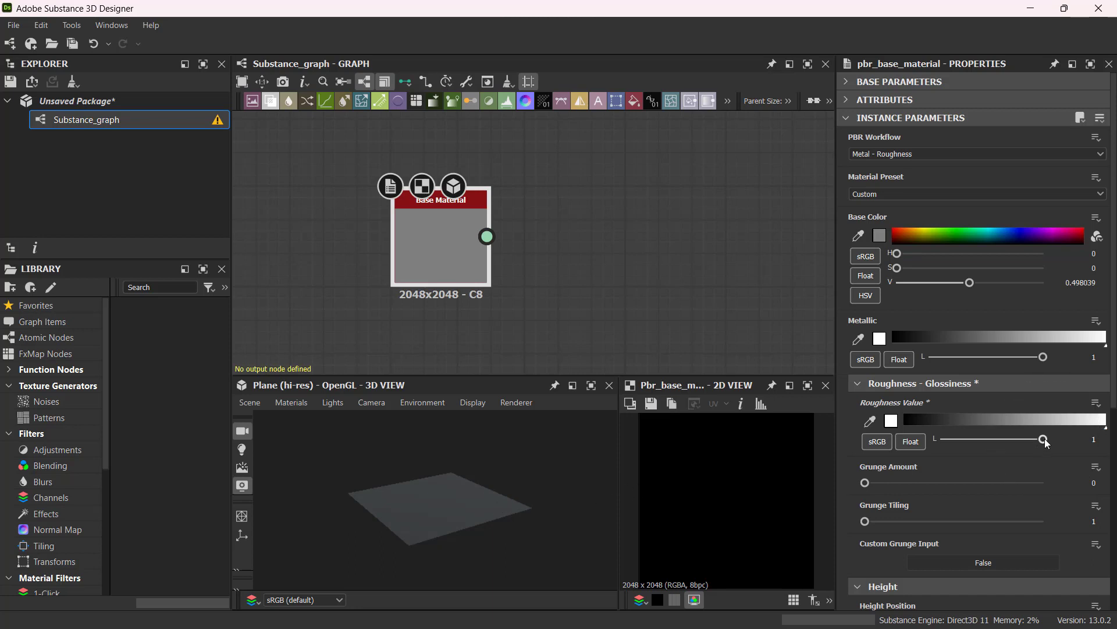
Step: Lower the Base Material's Roughness Value to 0 and examine the plane's reflections from several angles
{"action": "left_click_drag", "start_coordinate": [1044, 440], "coordinate": [908, 435]}
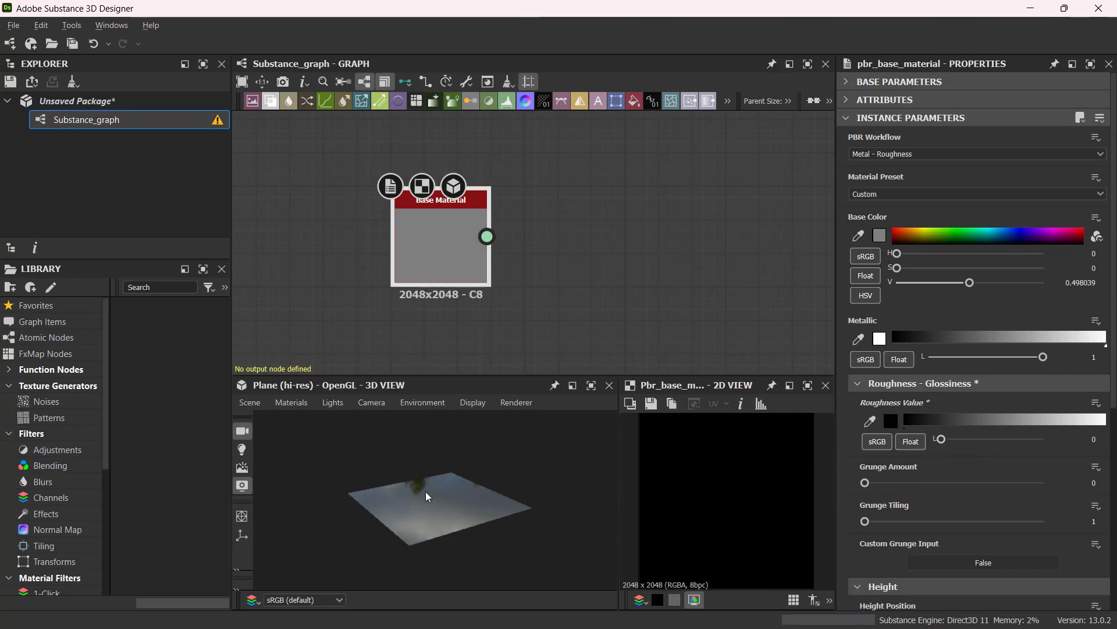
{"action": "left_click_drag", "start_coordinate": [428, 496], "coordinate": [350, 471]}
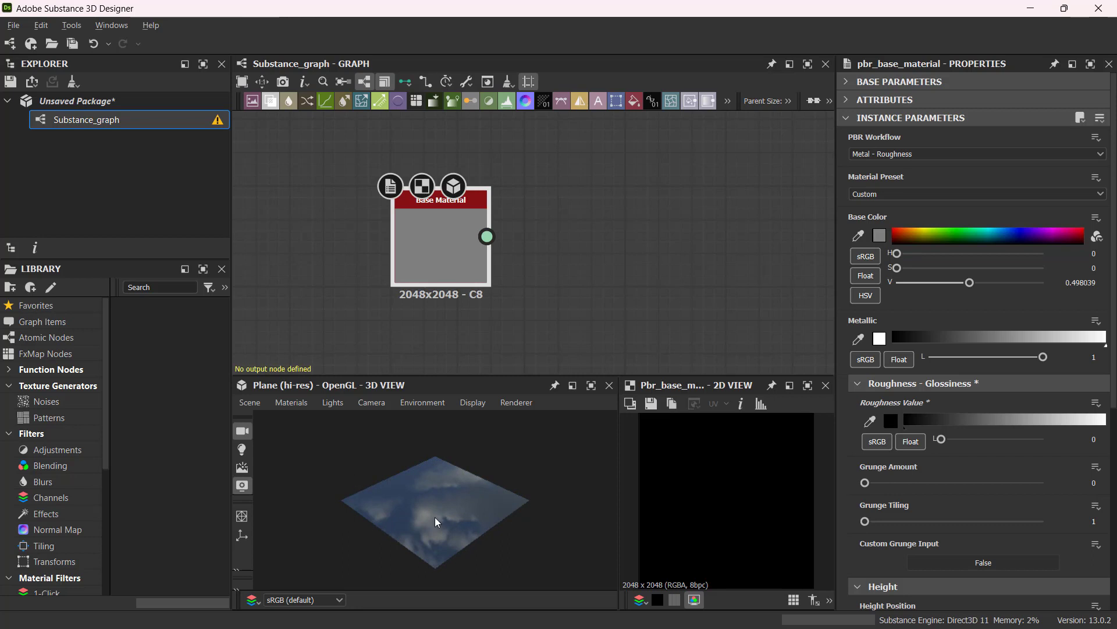
{"action": "mouse_move", "coordinate": [438, 522]}
{"action": "left_mouse_down"}
{"action": "mouse_move", "coordinate": [425, 486]}
{"action": "mouse_move", "coordinate": [387, 487]}
{"action": "mouse_move", "coordinate": [367, 508]}
{"action": "mouse_move", "coordinate": [371, 528]}
{"action": "mouse_move", "coordinate": [455, 522]}
{"action": "mouse_move", "coordinate": [439, 512]}
{"action": "left_mouse_up"}
{"action": "scroll", "coordinate": [439, 518], "scroll_direction": "up", "scroll_amount": 1}
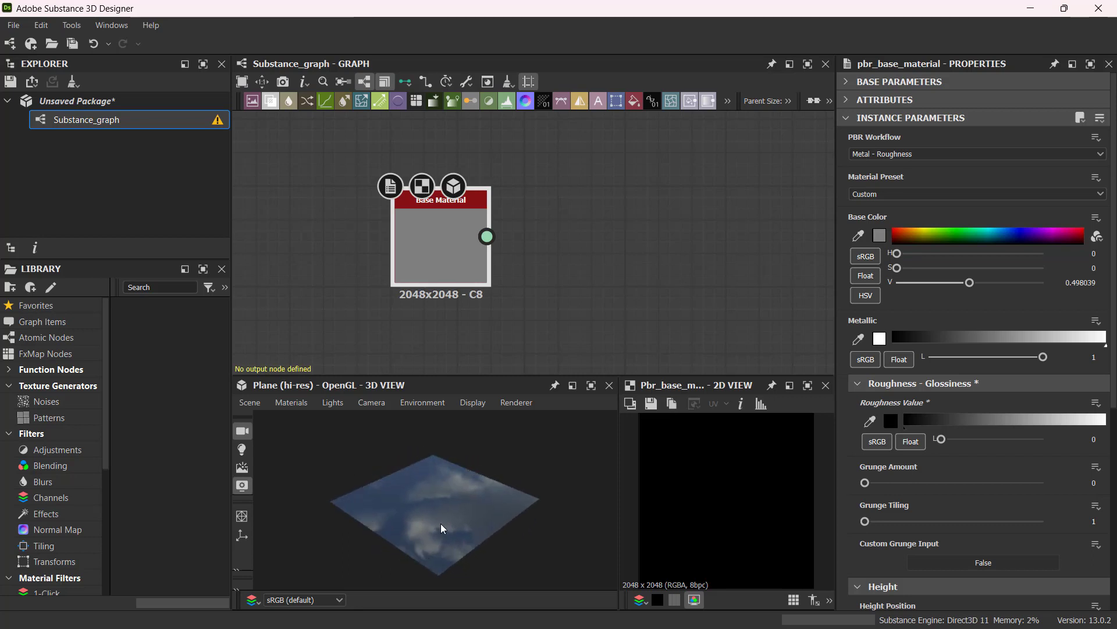
{"action": "scroll", "coordinate": [441, 523], "scroll_direction": "up", "scroll_amount": 1}
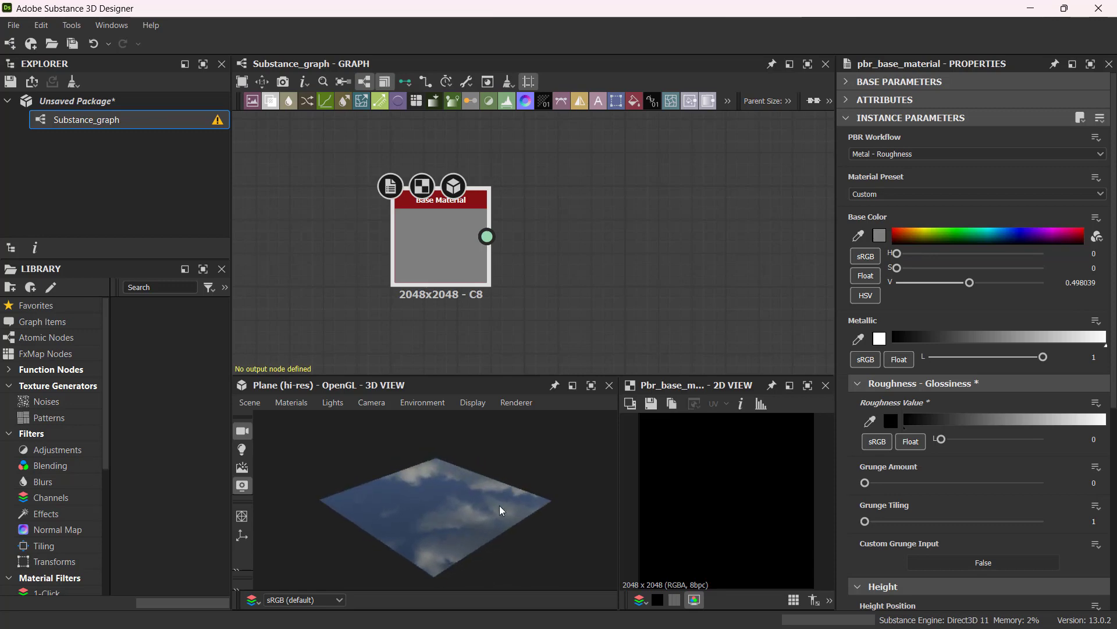
Step: Reposition the Base Material node in the graph and set its Roughness Value to 0.46
{"action": "left_click", "coordinate": [434, 236]}
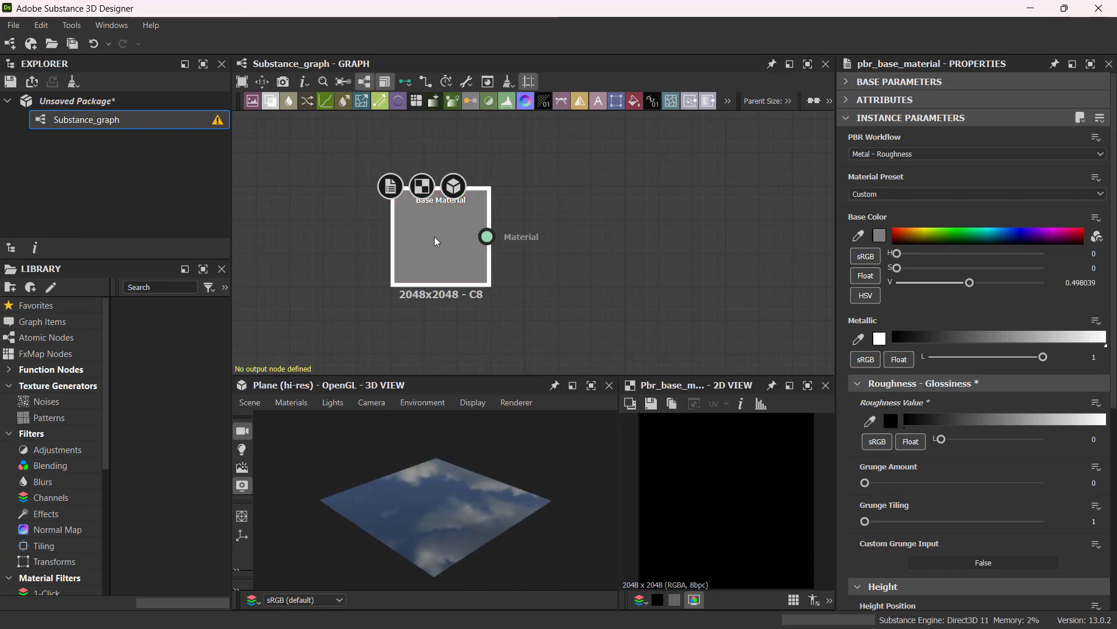
{"action": "left_click_drag", "start_coordinate": [434, 237], "coordinate": [400, 222]}
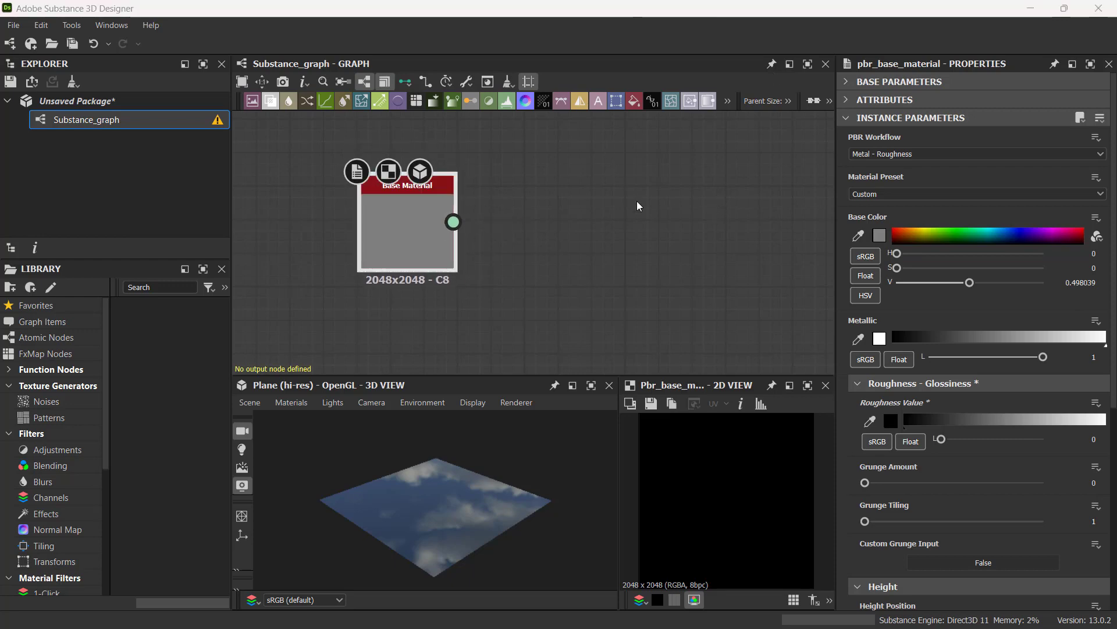
{"action": "key", "text": "f"}
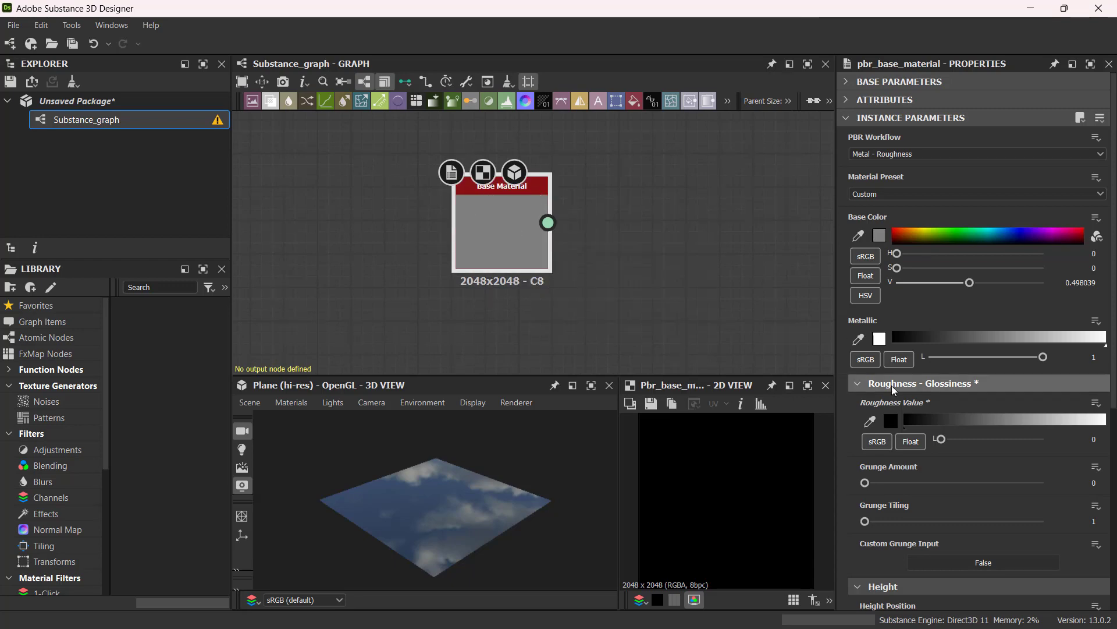
{"action": "left_click", "coordinate": [910, 391]}
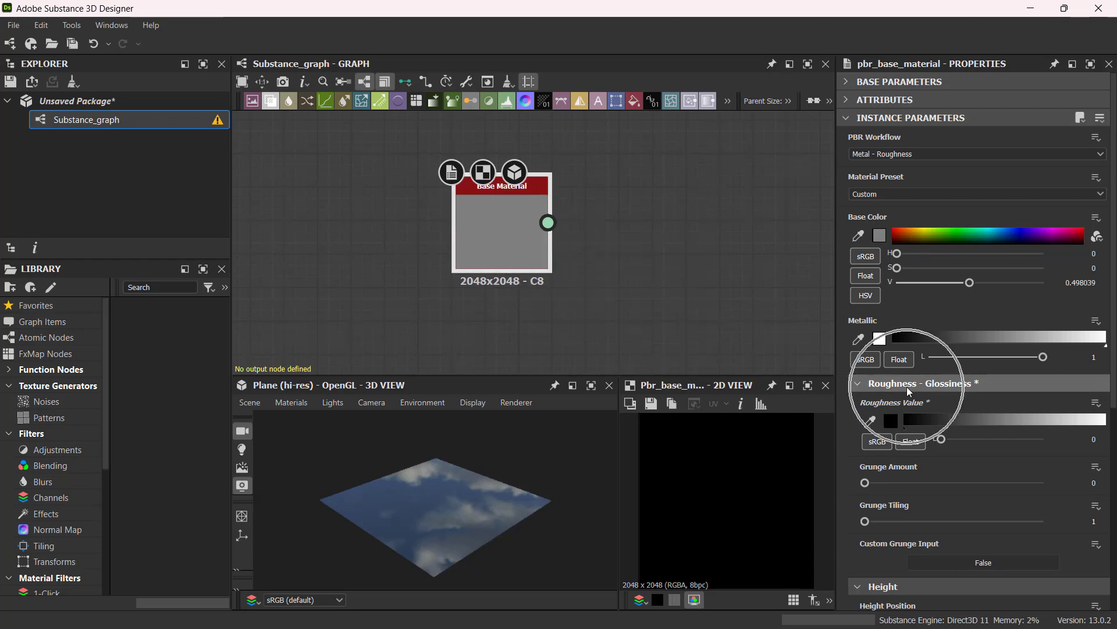
{"action": "left_click_drag", "start_coordinate": [941, 439], "coordinate": [988, 441]}
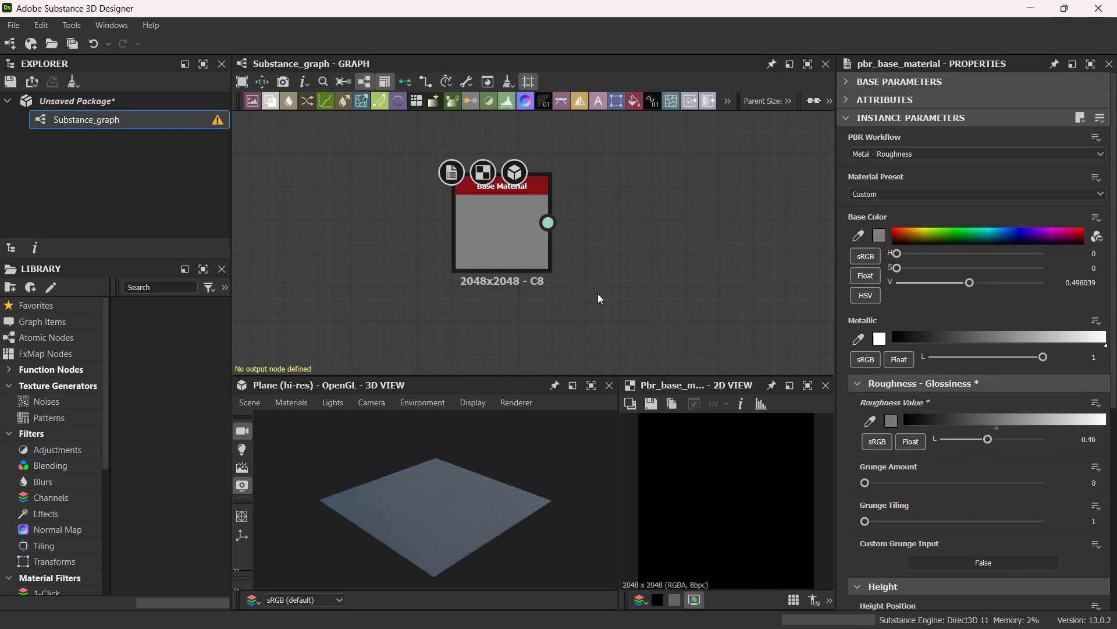
Step: Search the node list for "perli", add a Perlin Noise node and place it to the left of the Base Material node
{"action": "middle_click_drag", "start_coordinate": [600, 299], "coordinate": [683, 298]}
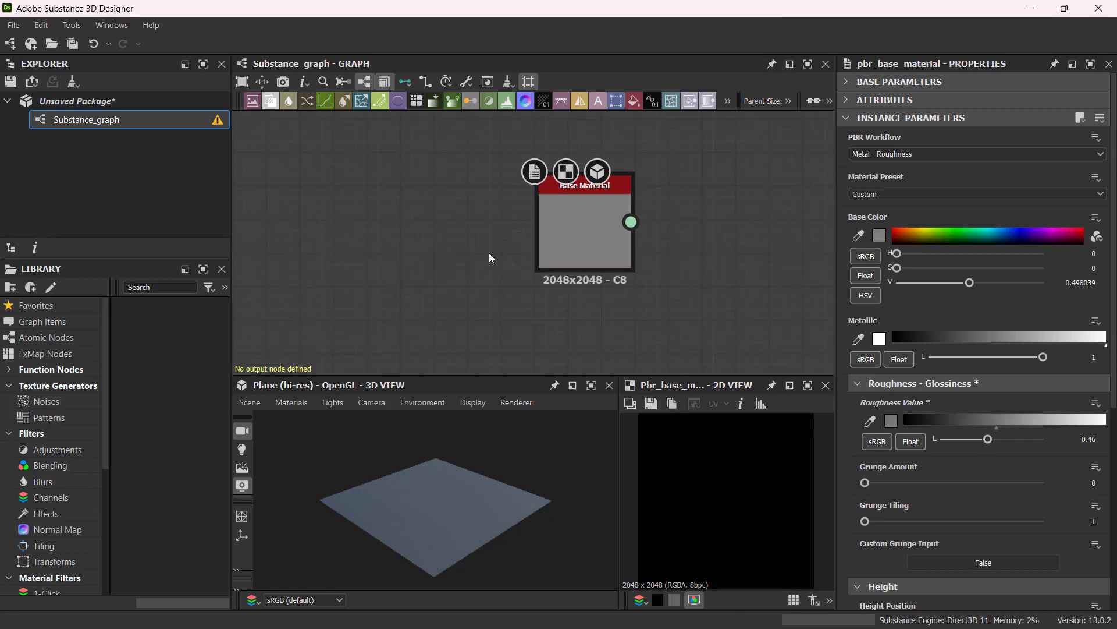
{"action": "key", "text": "space"}
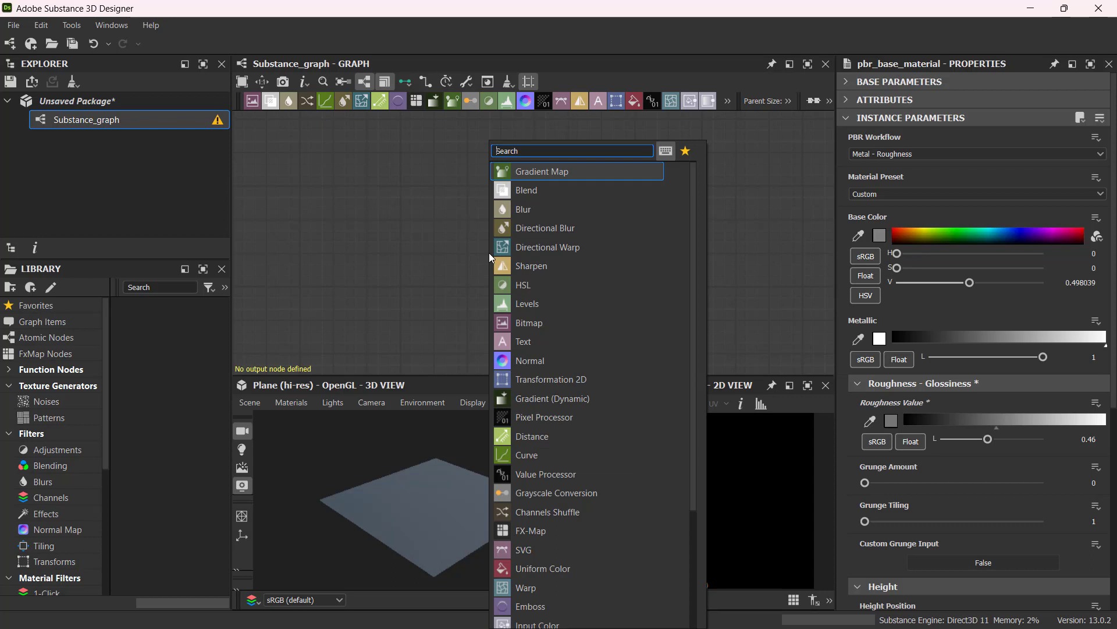
{"action": "type", "text": "perli"}
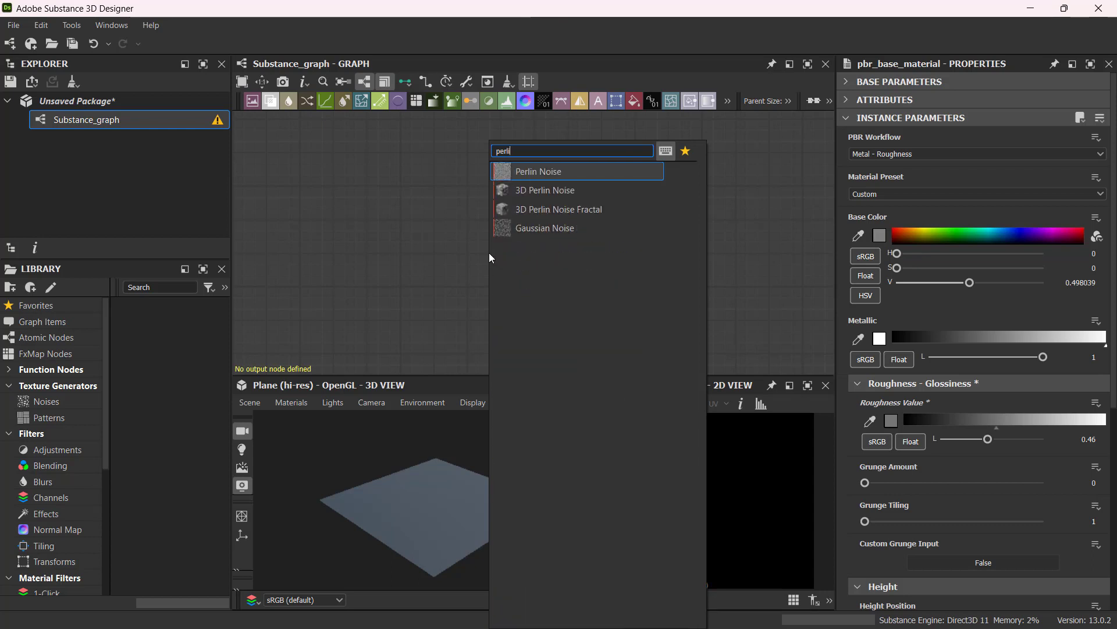
{"action": "left_click", "coordinate": [576, 171]}
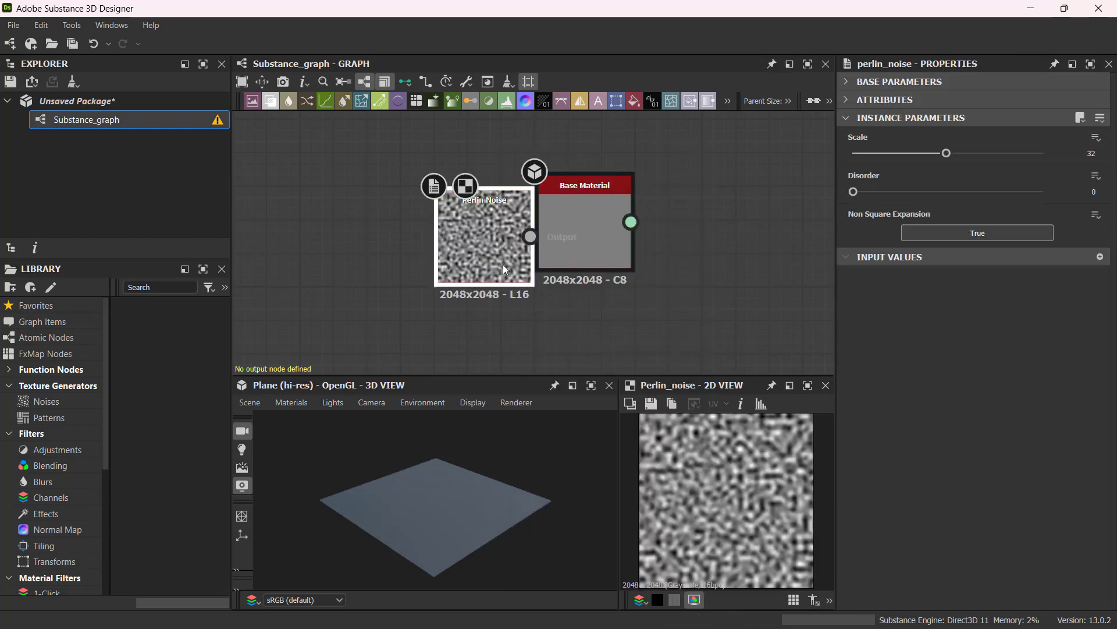
{"action": "left_click_drag", "start_coordinate": [501, 241], "coordinate": [367, 208]}
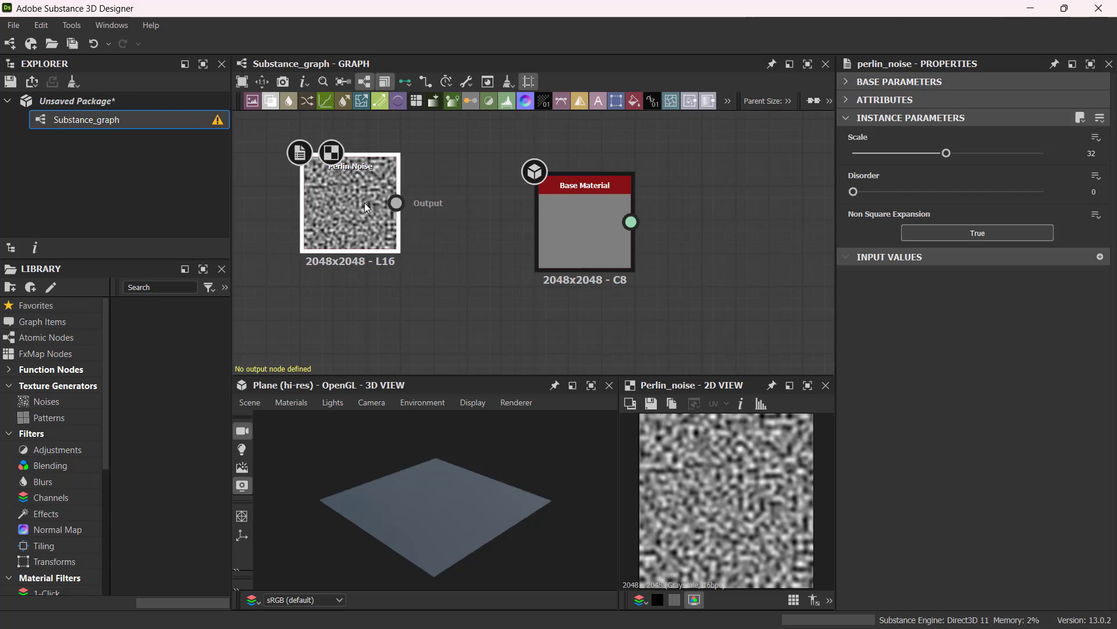
Step: Set the Perlin Noise node's Scale to 4 and move the node farther left of the Base Material node
{"action": "left_click_drag", "start_coordinate": [946, 153], "coordinate": [866, 161]}
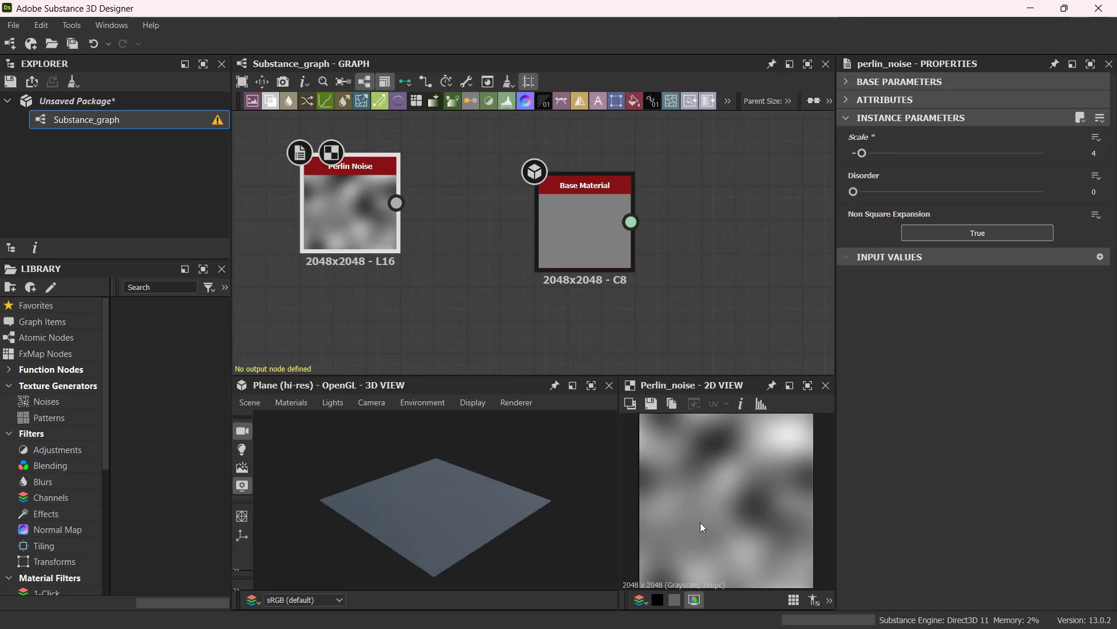
{"action": "middle_click_drag", "start_coordinate": [481, 297], "coordinate": [524, 299]}
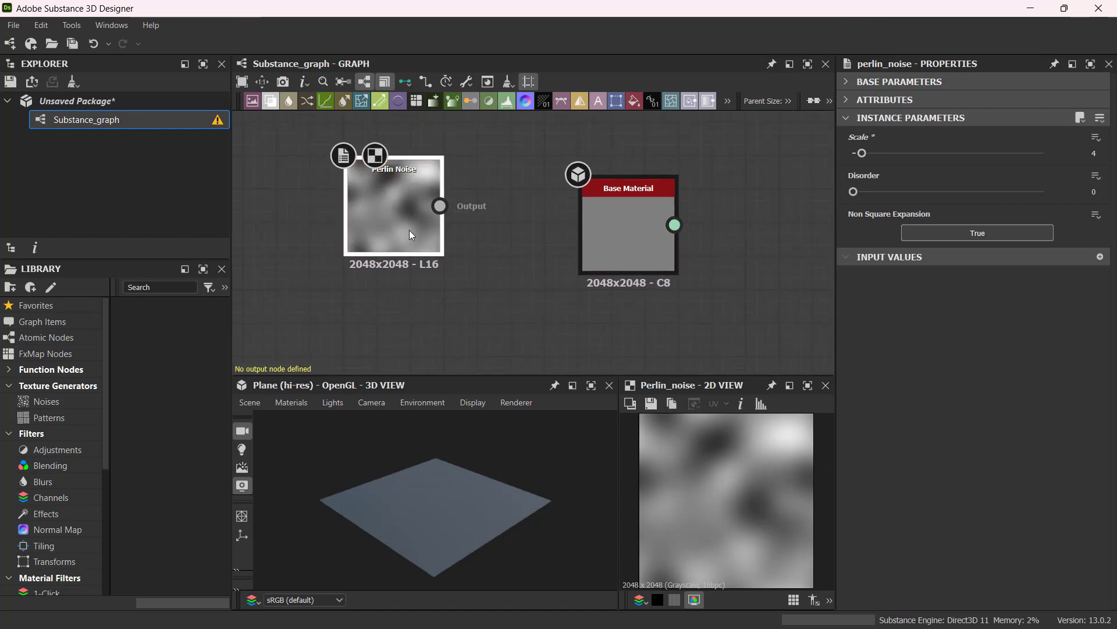
{"action": "left_click_drag", "start_coordinate": [411, 228], "coordinate": [382, 242]}
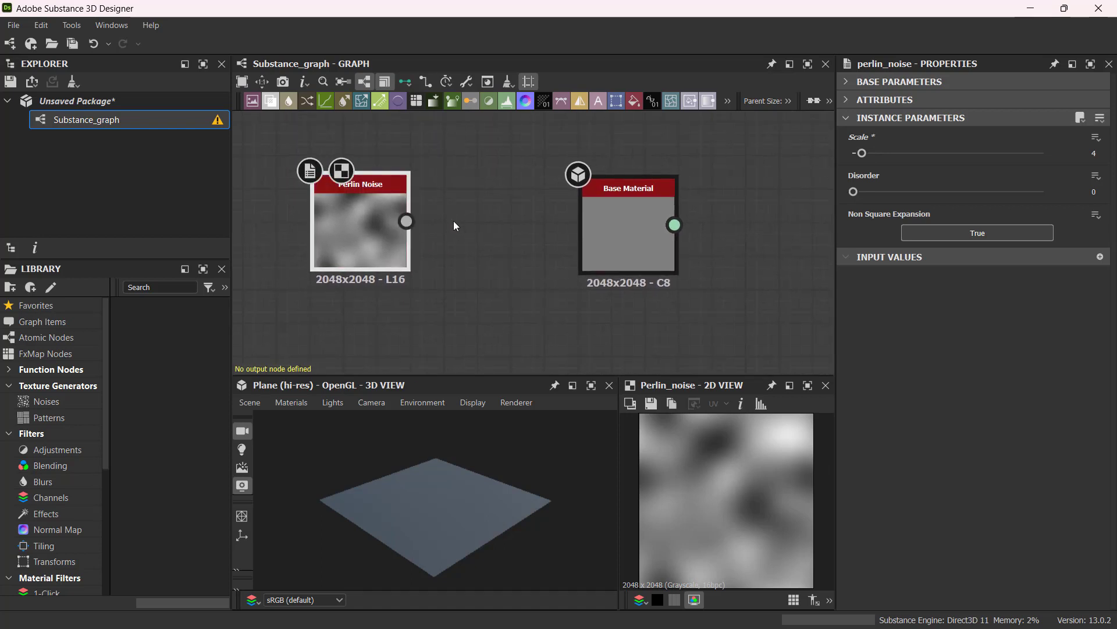
Step: Move the Base Material node farther right of the Perlin Noise node and display its parameters
{"action": "left_click_drag", "start_coordinate": [626, 236], "coordinate": [650, 237]}
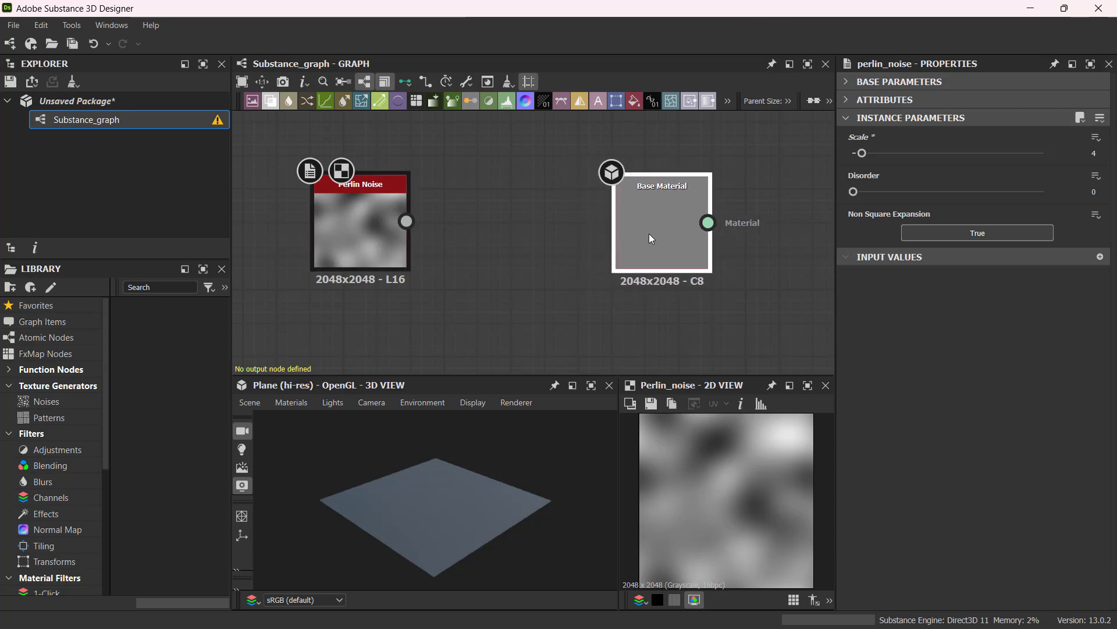
{"action": "key", "text": "ctrl"}
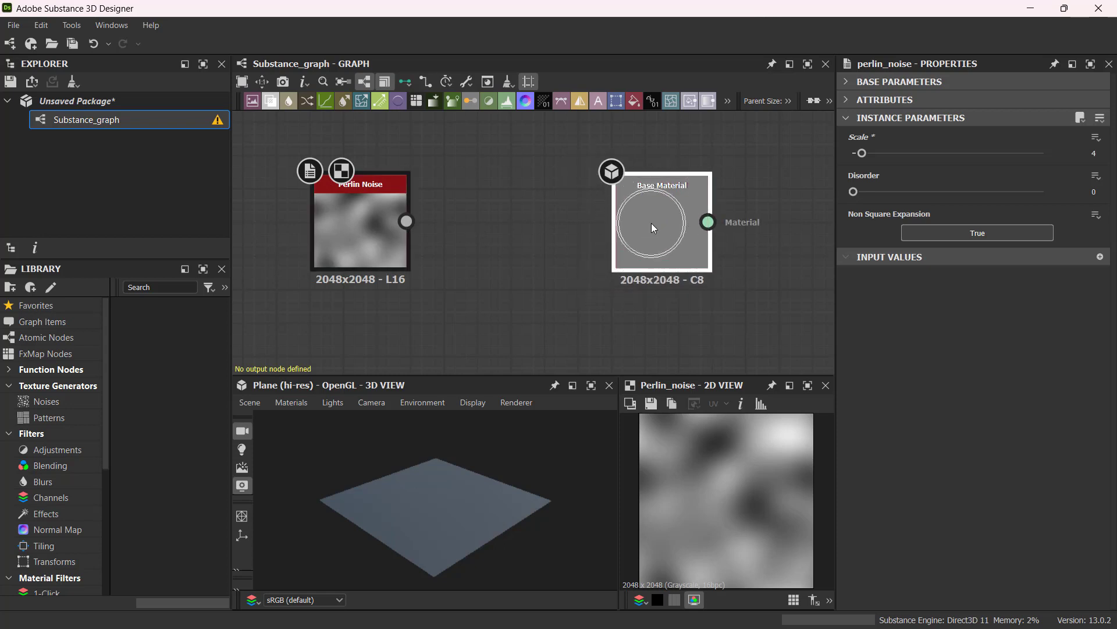
{"action": "key", "text": "ctrl"}
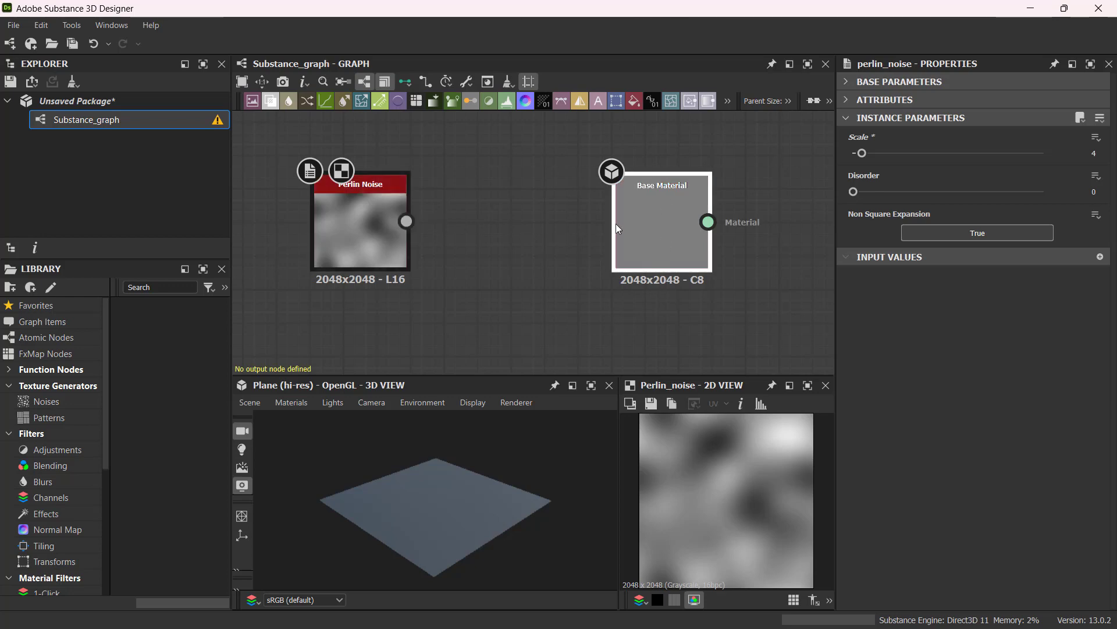
{"action": "left_click", "coordinate": [704, 226]}
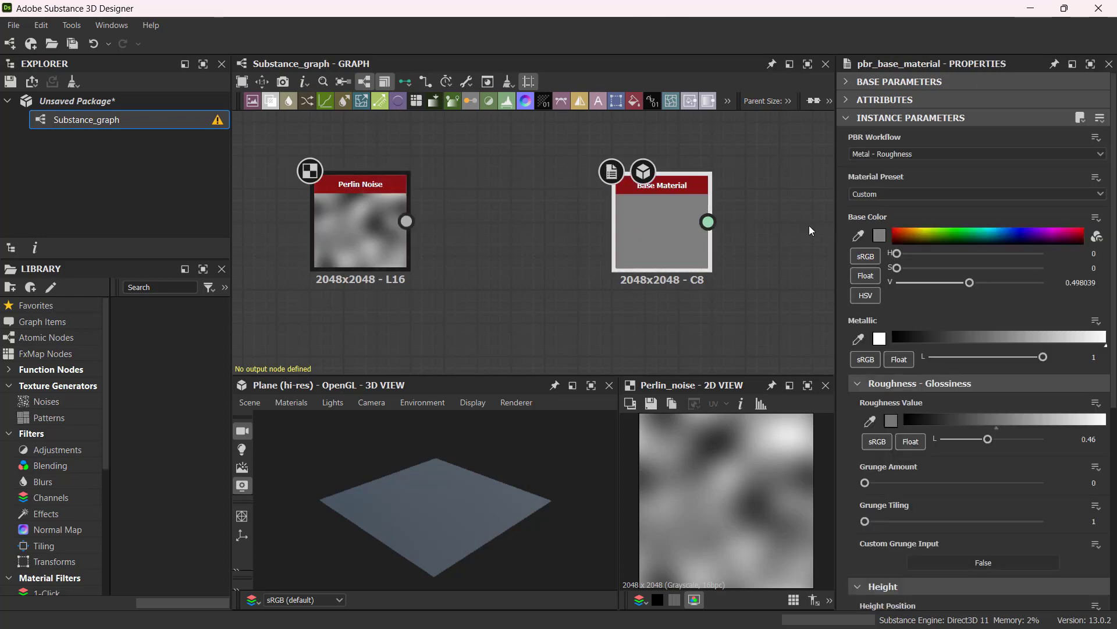
Step: Enable the user-defined Height map on the Base Material node
{"action": "left_click", "coordinate": [650, 218]}
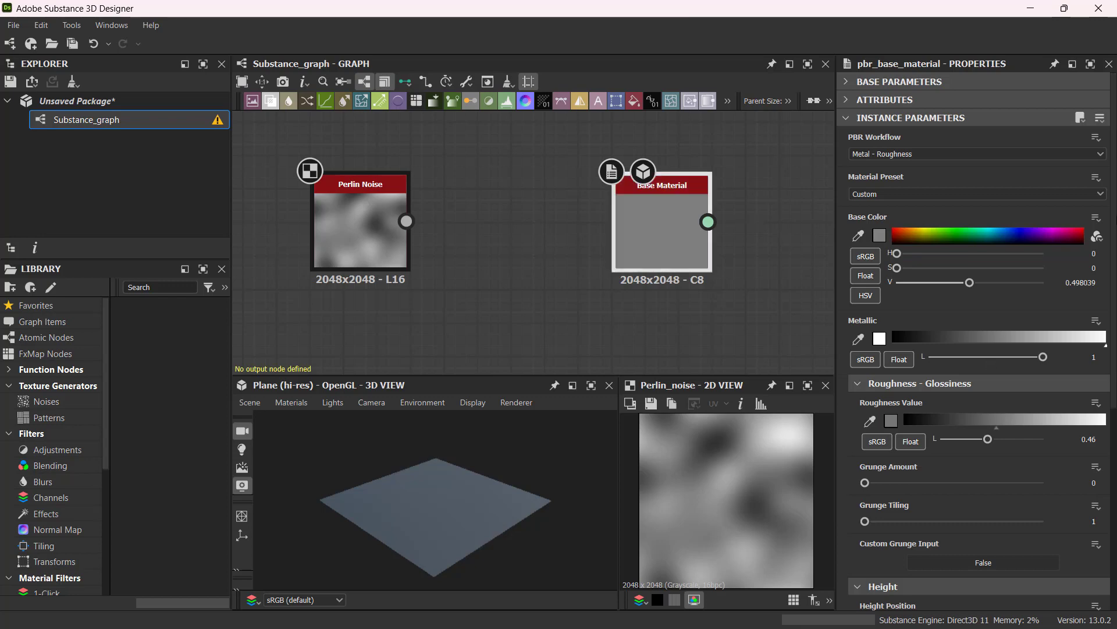
{"action": "scroll", "coordinate": [1114, 210], "scroll_direction": "down", "scroll_amount": 5}
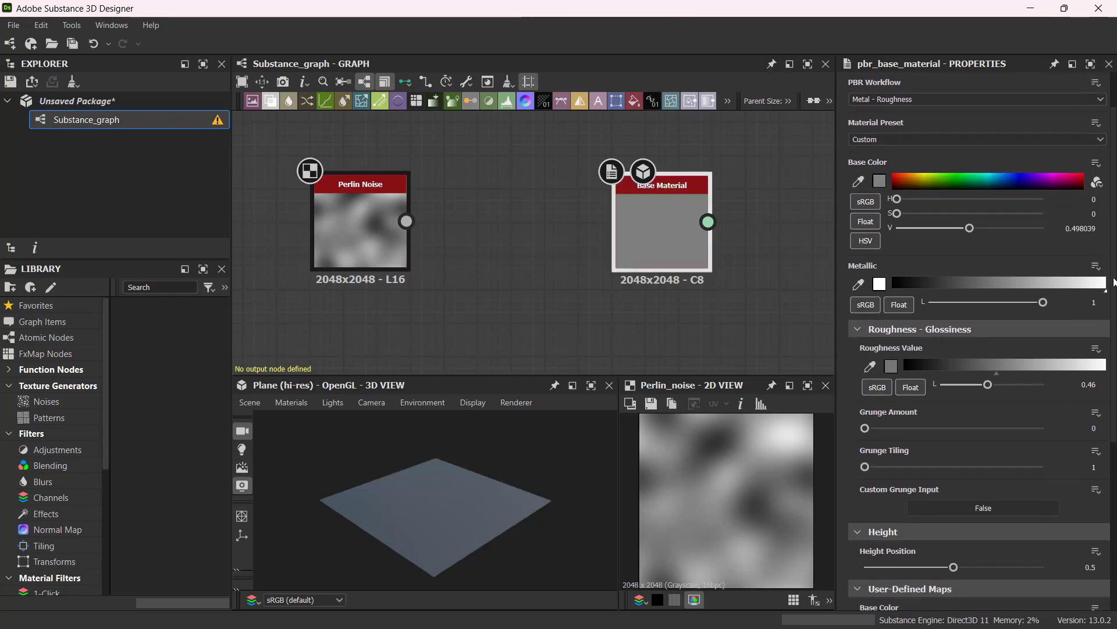
{"action": "scroll", "coordinate": [1114, 358], "scroll_direction": "down", "scroll_amount": 4}
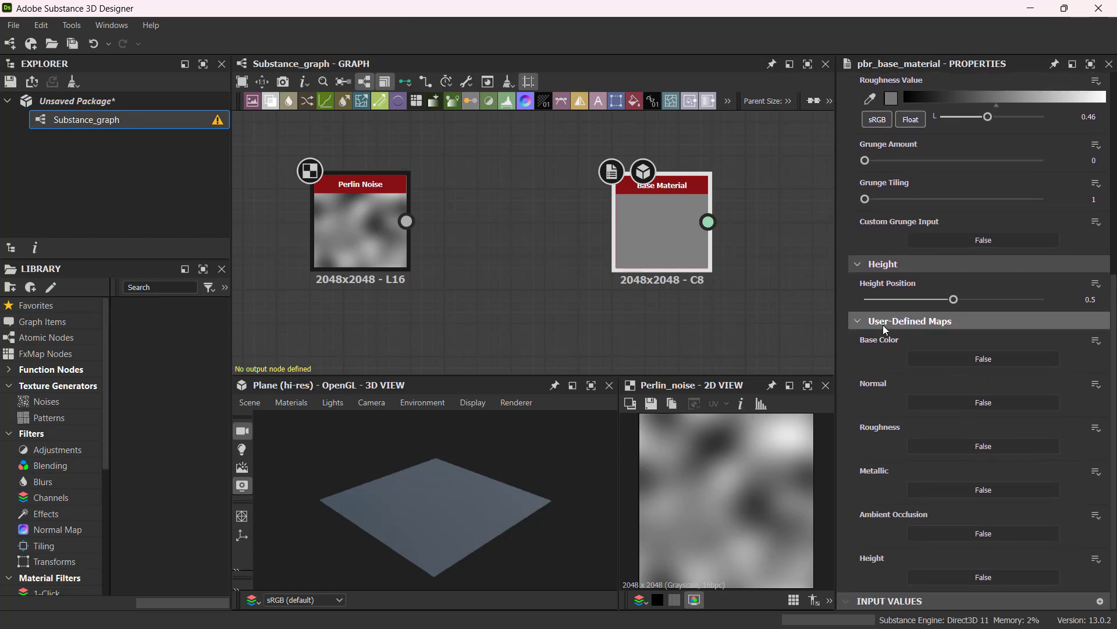
{"action": "key", "text": "ctrl"}
{"action": "key", "text": "ctrl"}
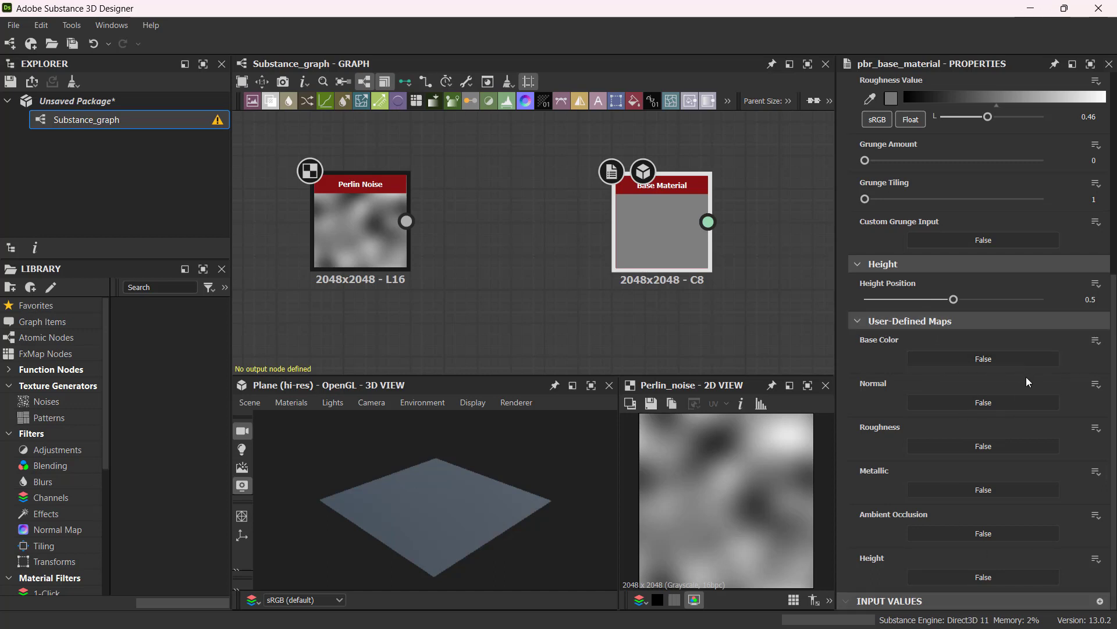
{"action": "key", "text": "ctrl"}
{"action": "key", "text": "ctrl"}
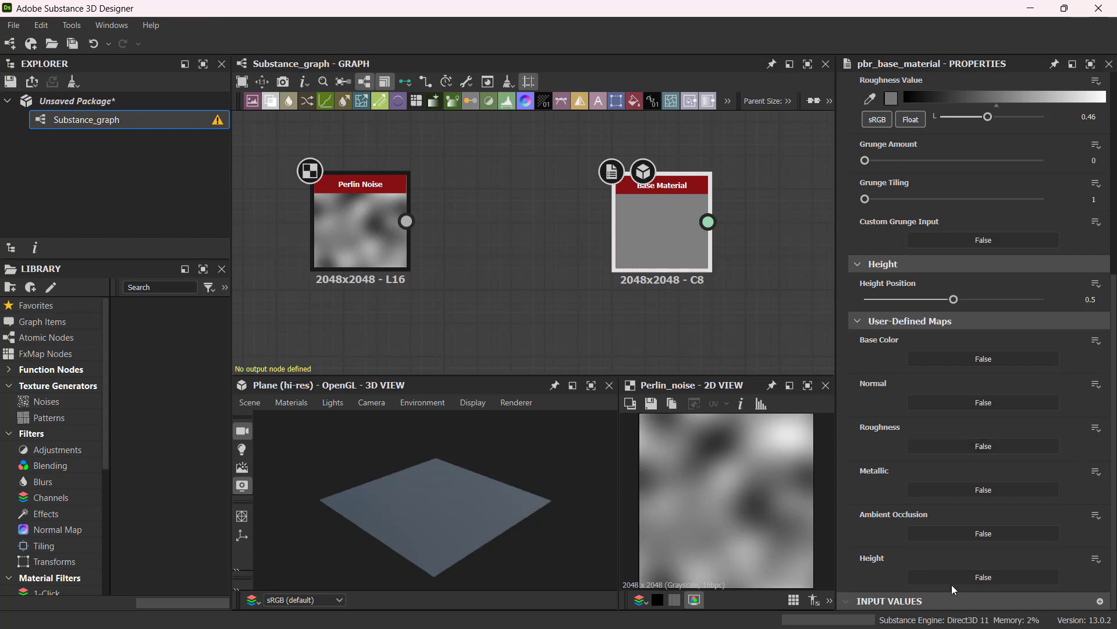
{"action": "key", "text": "ctrl"}
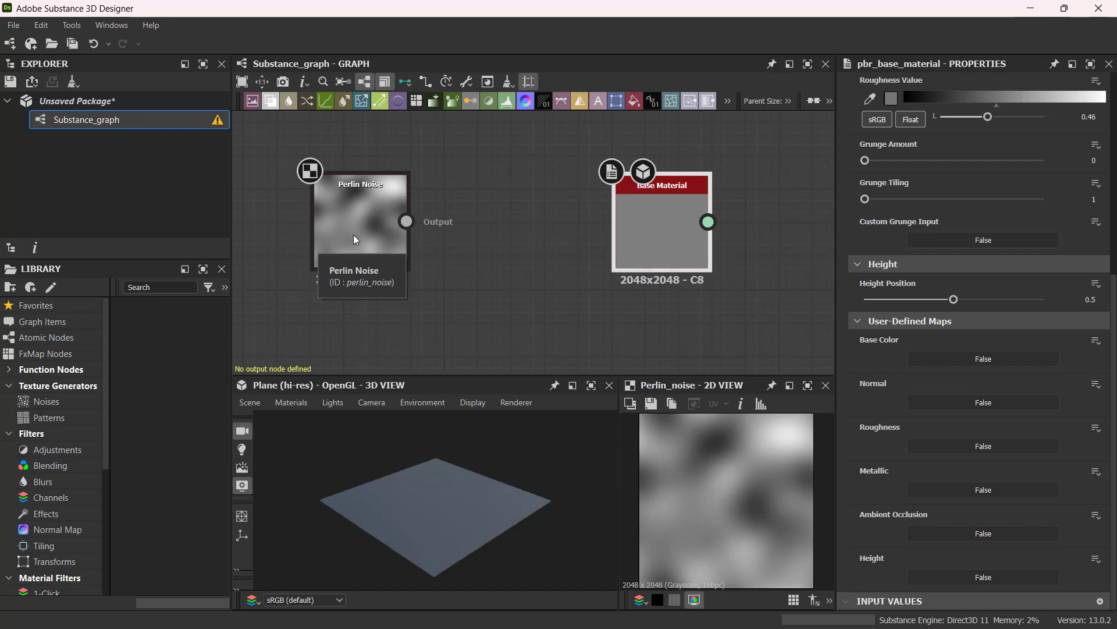
{"action": "left_click", "coordinate": [964, 577]}
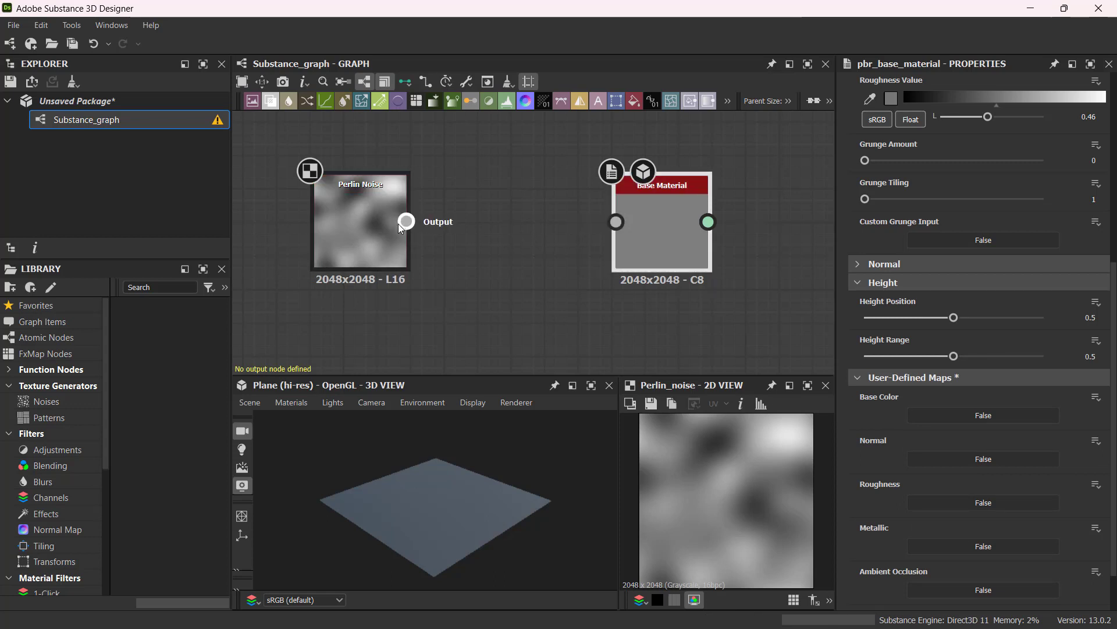
Step: Connect the Perlin Noise output to the Base Material's Height input and move the Perlin Noise node farther left
{"action": "left_click_drag", "start_coordinate": [407, 222], "coordinate": [673, 242]}
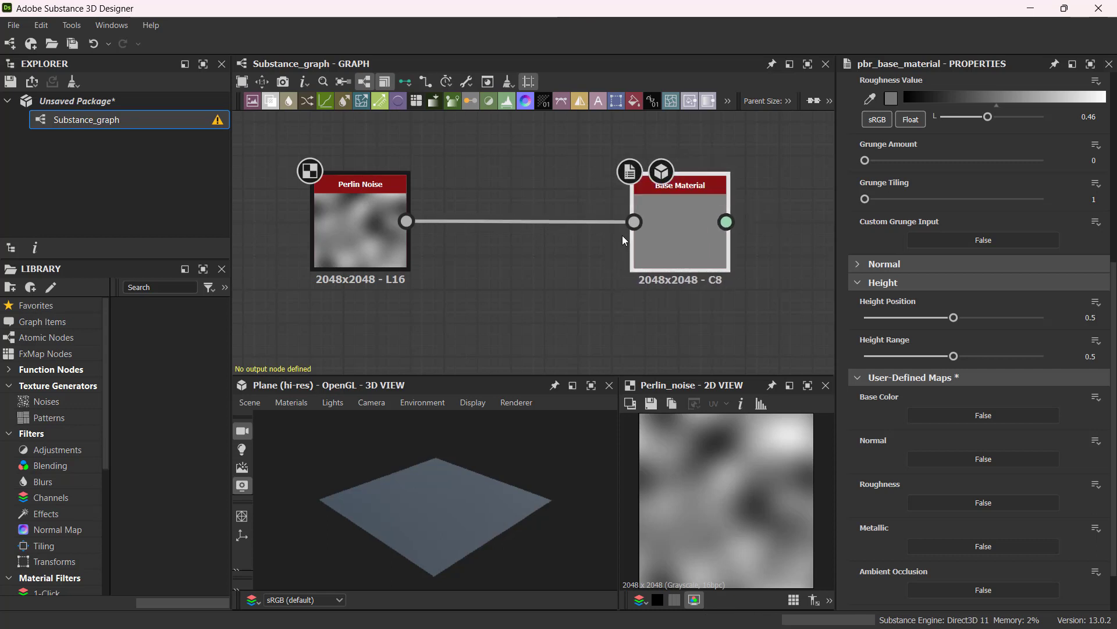
{"action": "left_click_drag", "start_coordinate": [342, 236], "coordinate": [322, 236]}
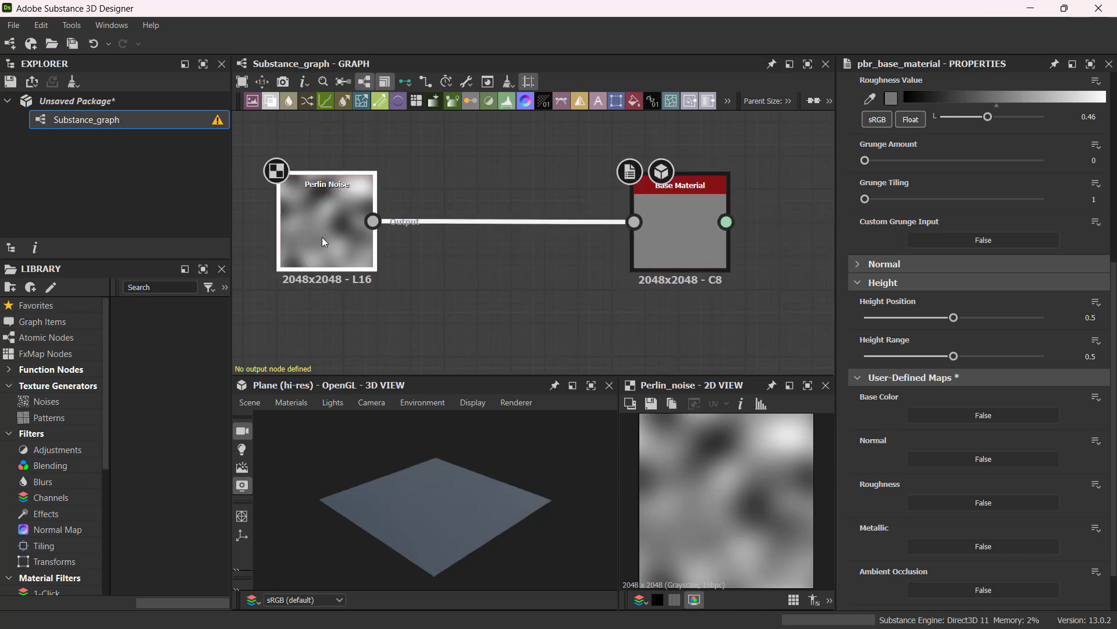
{"action": "left_click", "coordinate": [305, 233]}
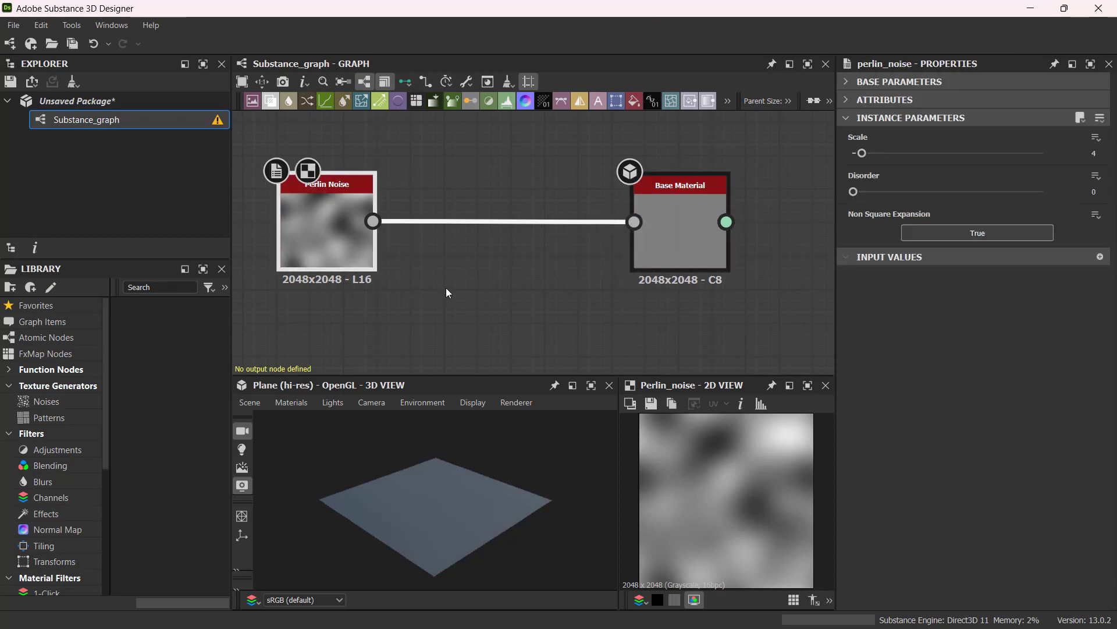
Step: Search the node list for "norma", add a Normal node below the existing connection and feed the Perlin Noise output into it
{"action": "scroll", "coordinate": [466, 279], "scroll_direction": "down", "scroll_amount": 2}
{"action": "middle_click_drag", "start_coordinate": [495, 276], "coordinate": [522, 256]}
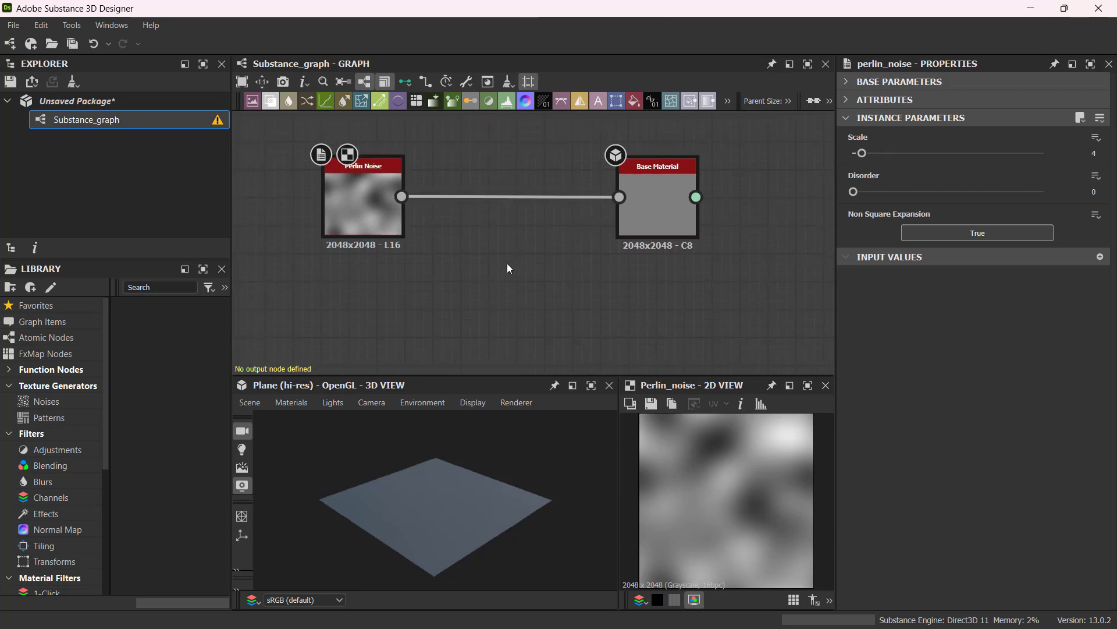
{"action": "key", "text": "space"}
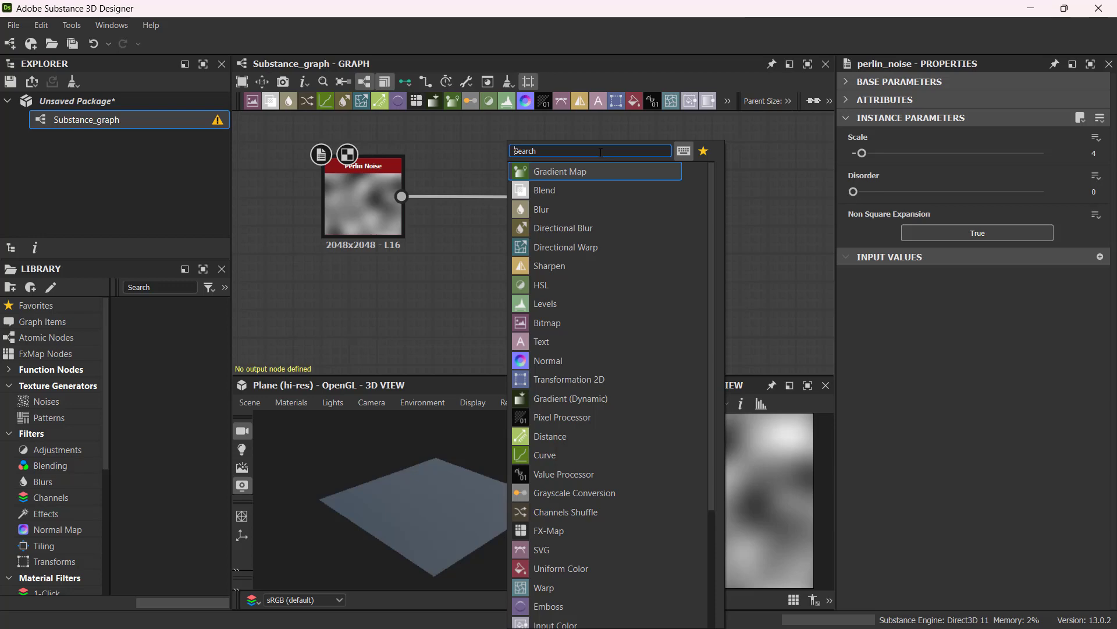
{"action": "type", "text": "norma"}
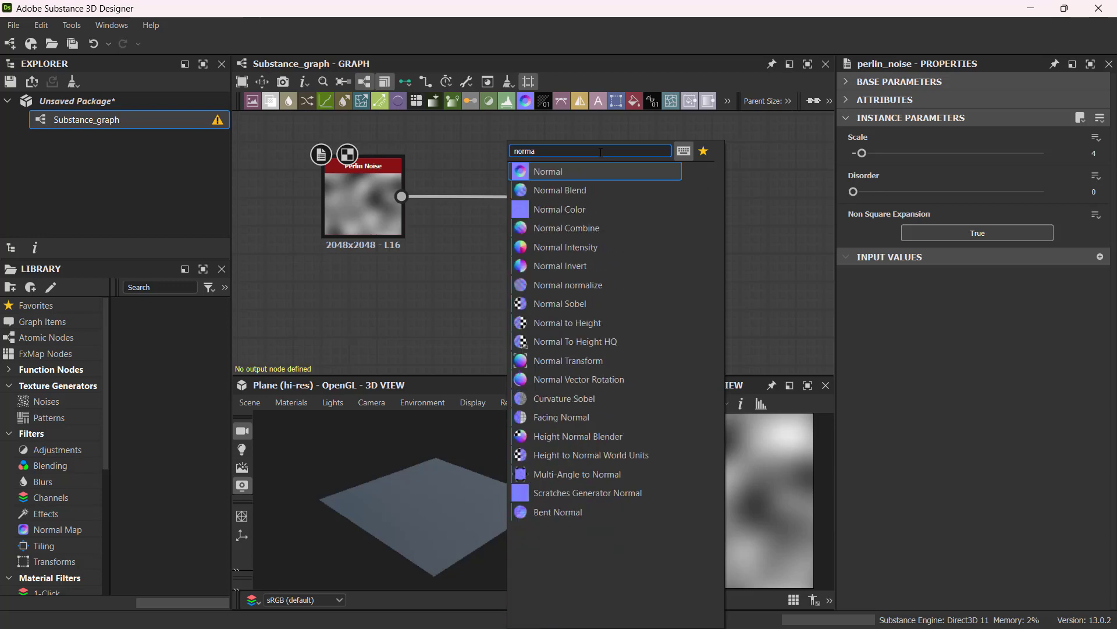
{"action": "left_click", "coordinate": [589, 174]}
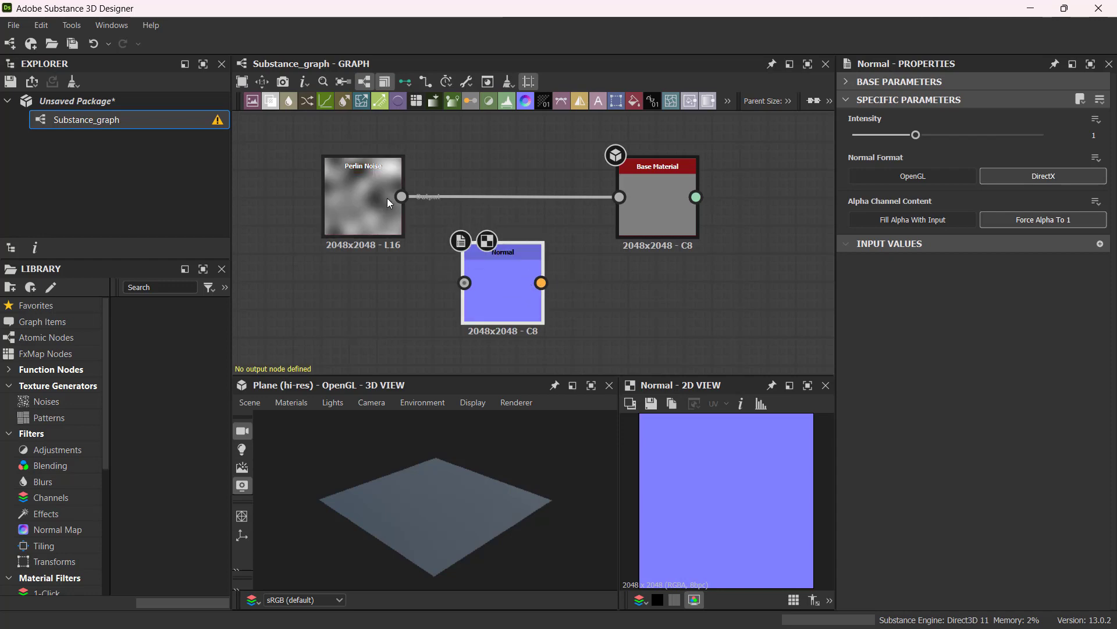
{"action": "left_click_drag", "start_coordinate": [401, 197], "coordinate": [537, 277]}
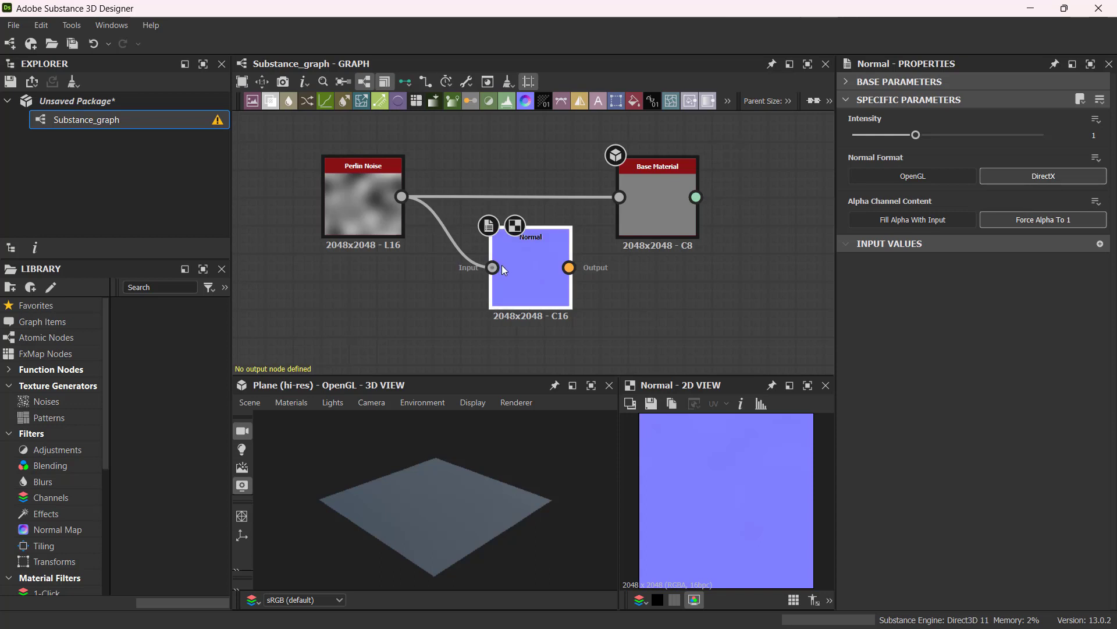
Step: Try an Intensity of 3 on the Normal node and undo the change
{"action": "left_click", "coordinate": [527, 263]}
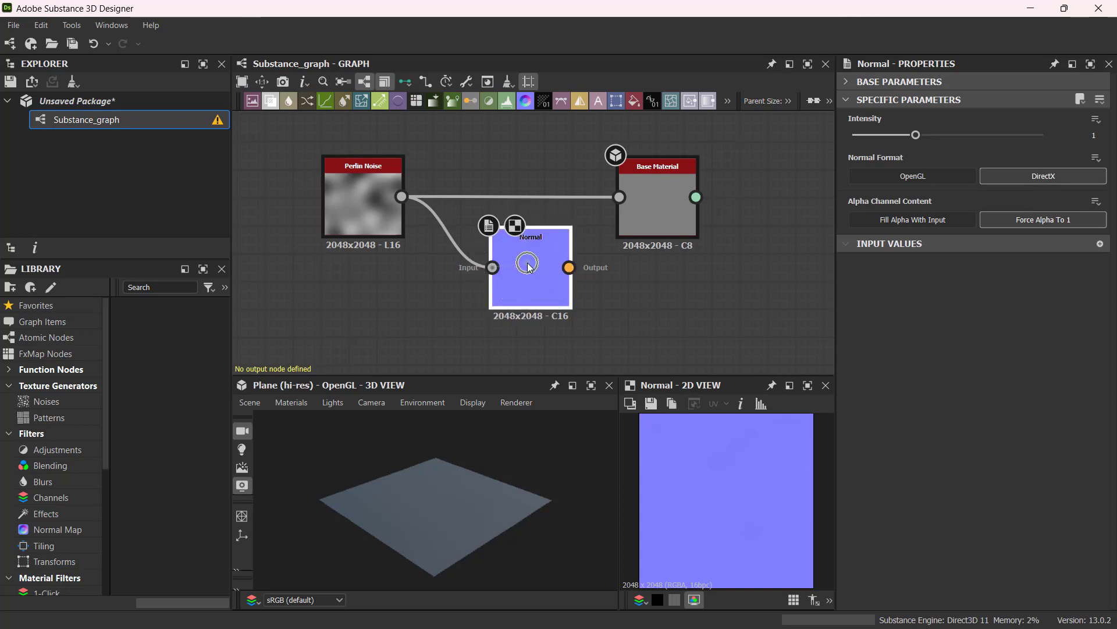
{"action": "left_click", "coordinate": [527, 263]}
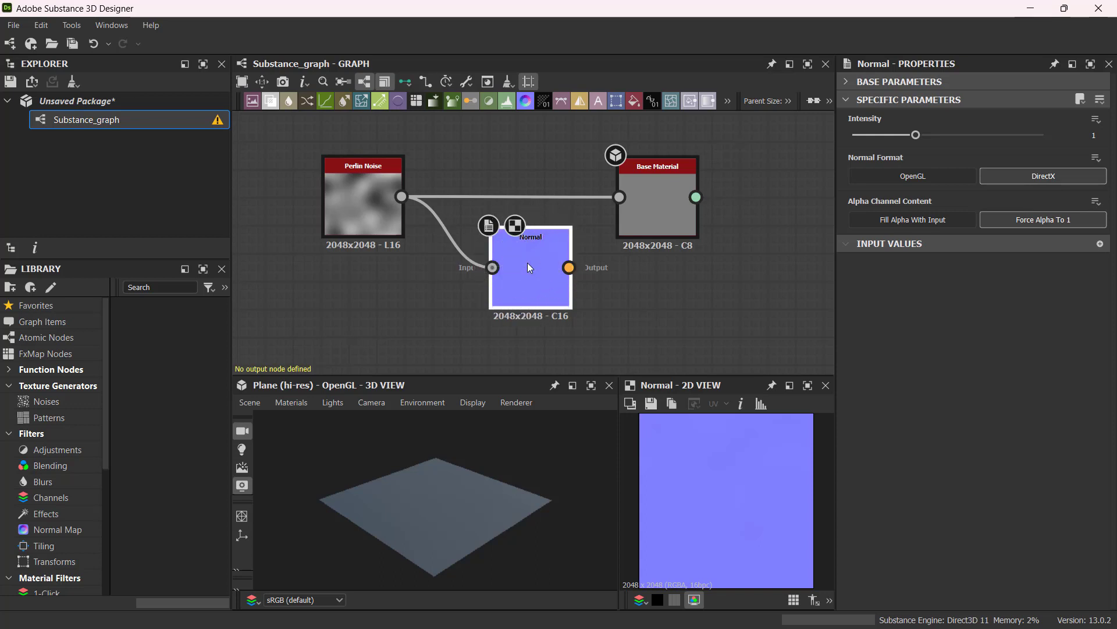
{"action": "left_click", "coordinate": [775, 499]}
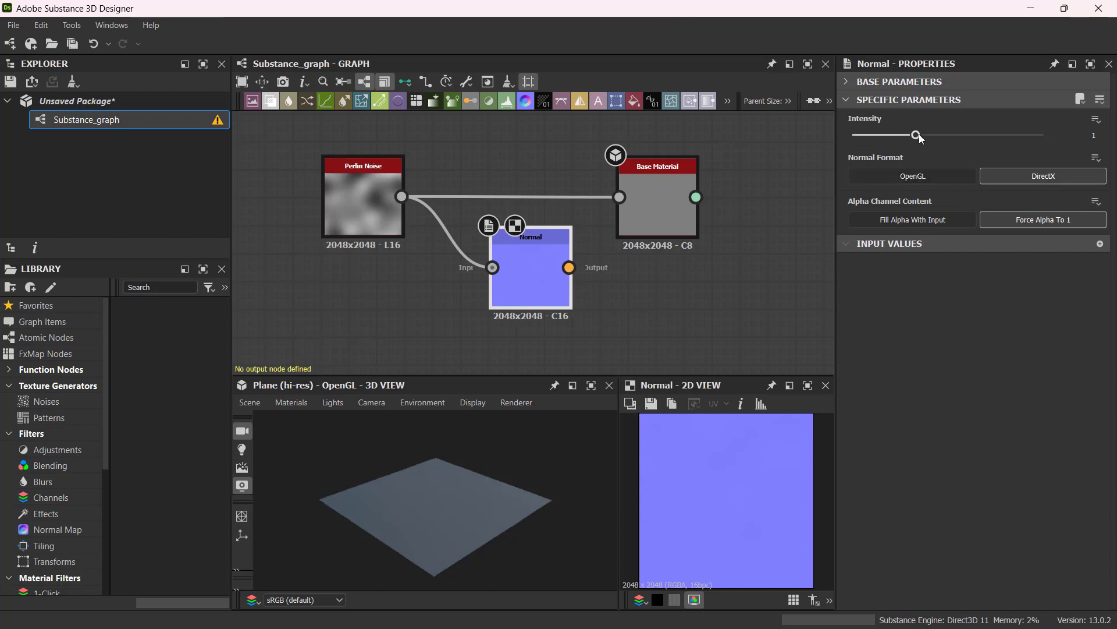
{"action": "left_click_drag", "start_coordinate": [917, 134], "coordinate": [1046, 135]}
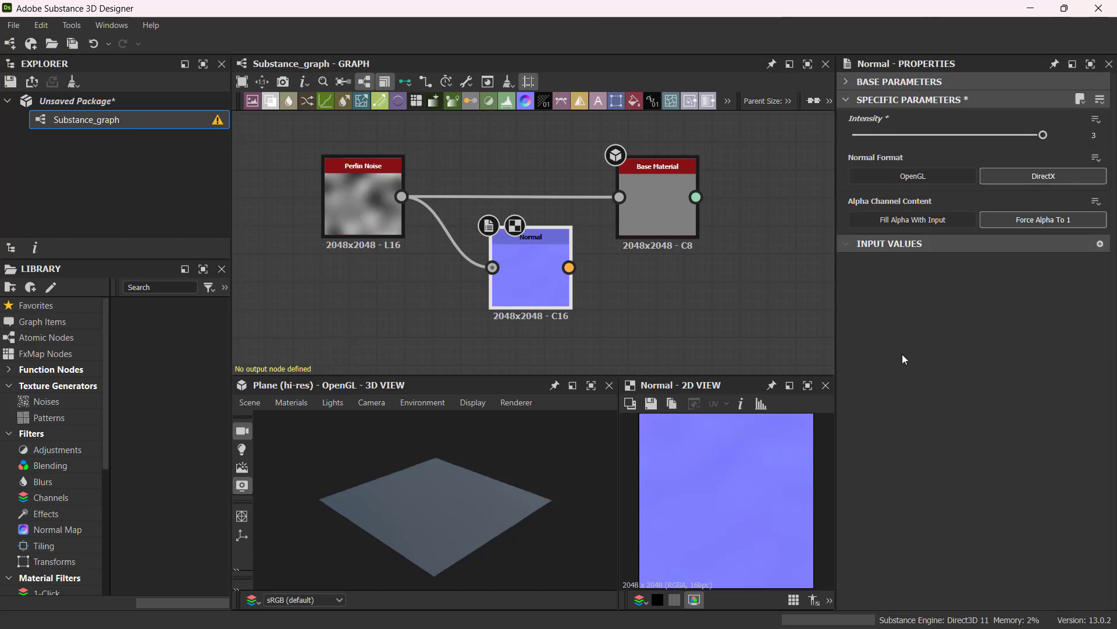
{"action": "key", "text": "ctrl+z"}
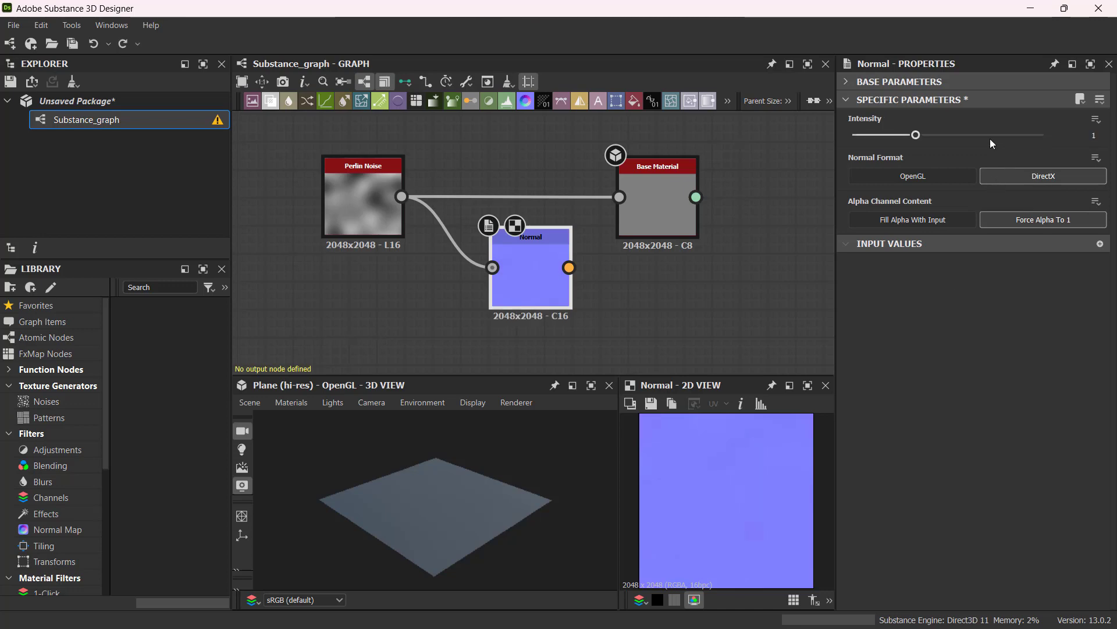
Step: Set the Normal node's Intensity to 20
{"action": "left_click", "coordinate": [521, 270]}
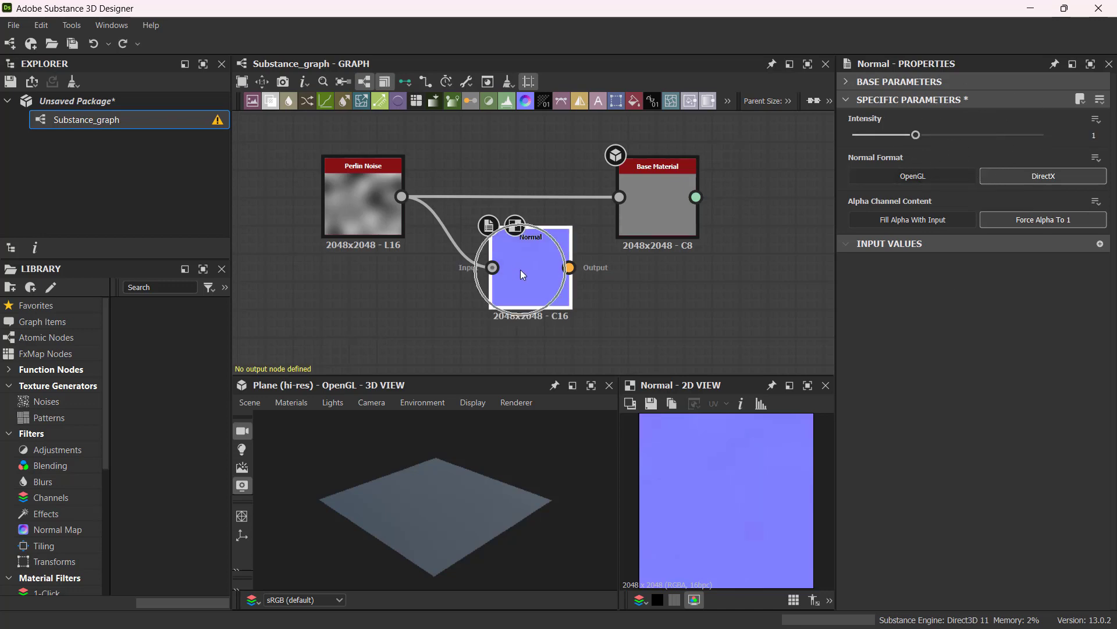
{"action": "left_click", "coordinate": [1102, 139]}
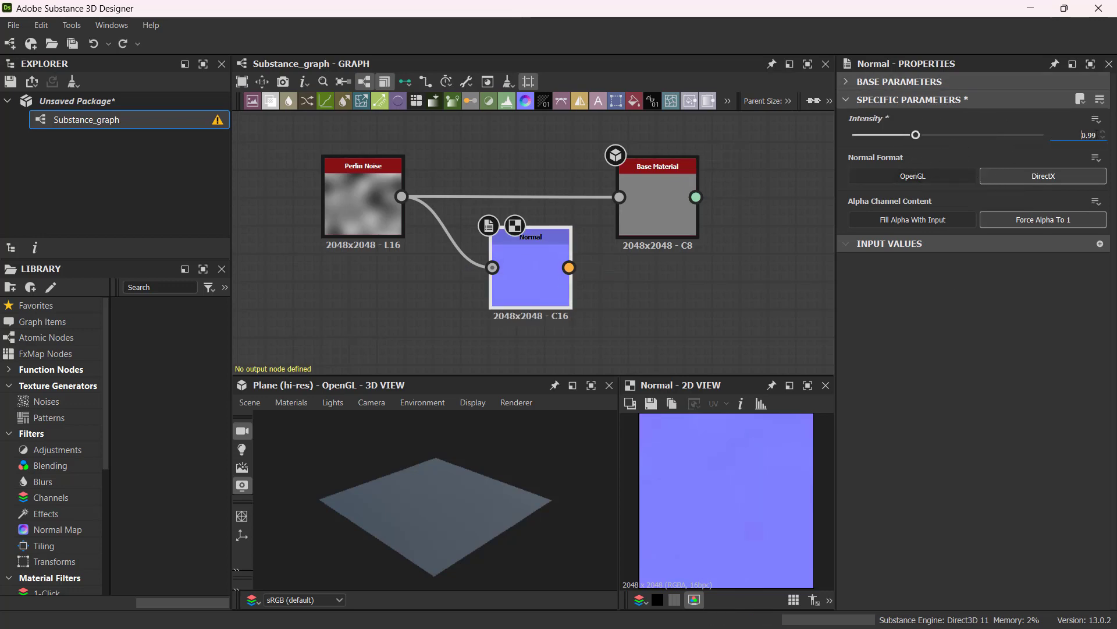
{"action": "double_click", "coordinate": [1094, 135]}
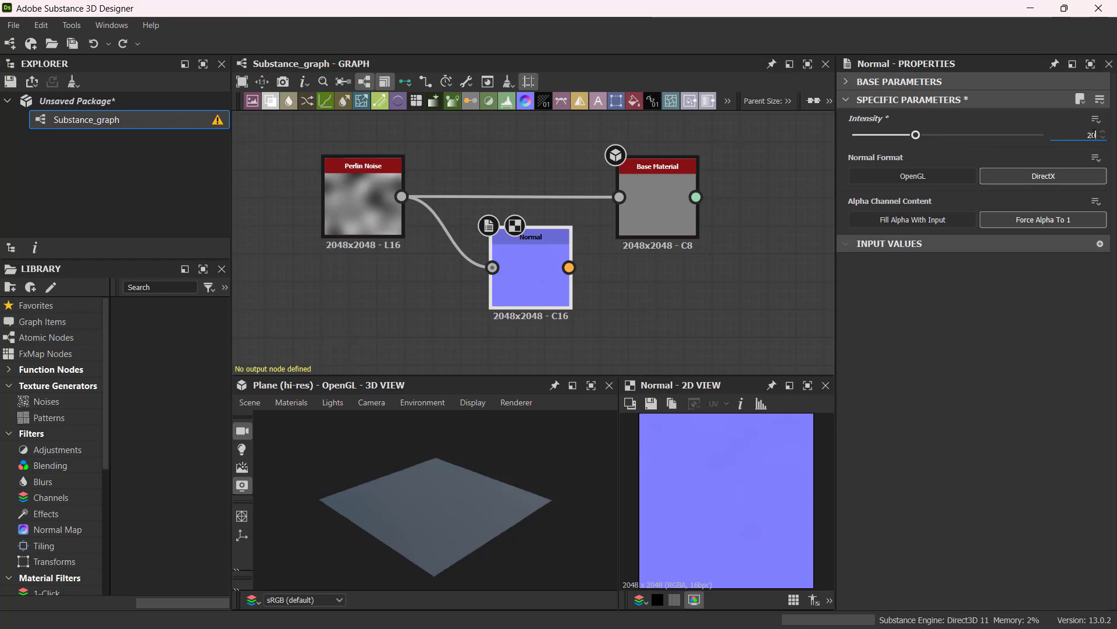
{"action": "type", "text": "20"}
{"action": "key", "text": "Return"}
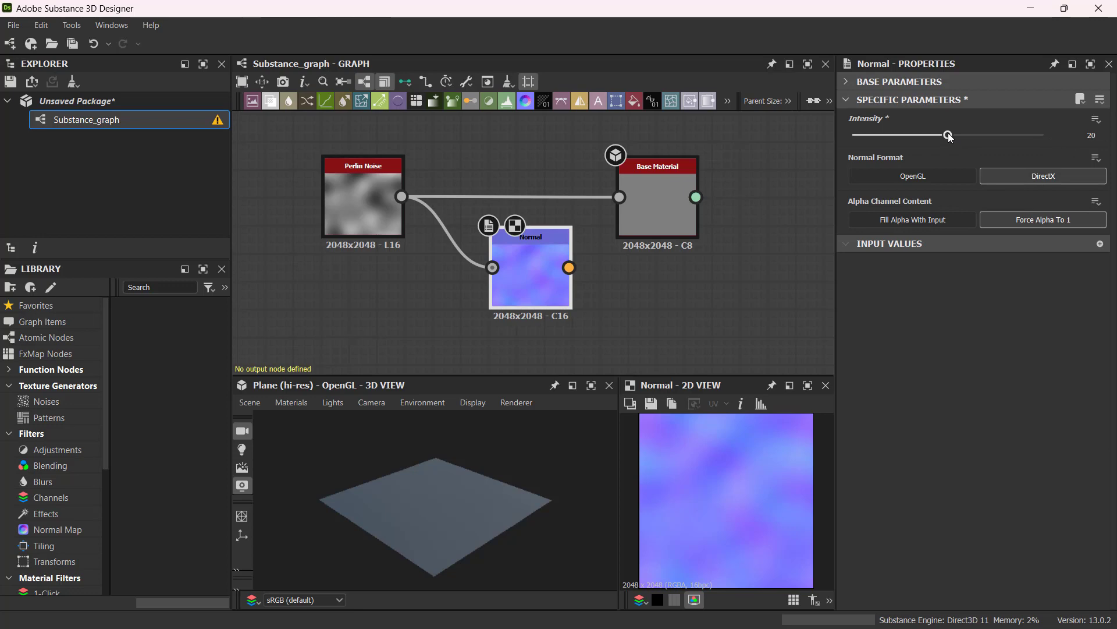
{"action": "left_click", "coordinate": [750, 505]}
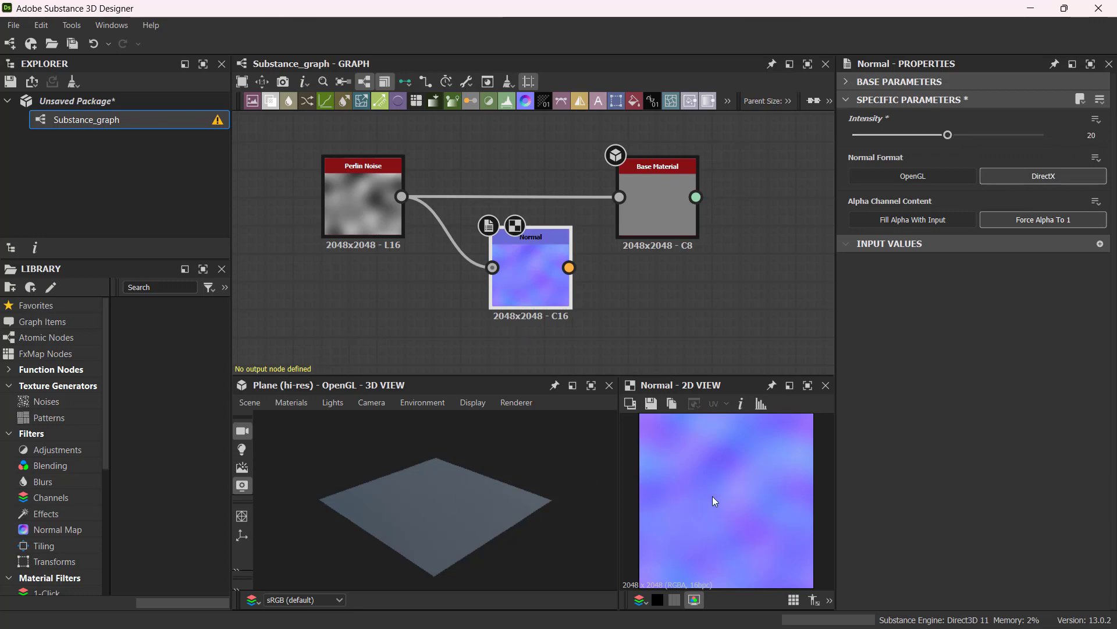
Step: Set the Normal node's Intensity to 30
{"action": "left_click_drag", "start_coordinate": [949, 136], "coordinate": [1001, 135]}
{"action": "double_click", "coordinate": [1086, 135]}
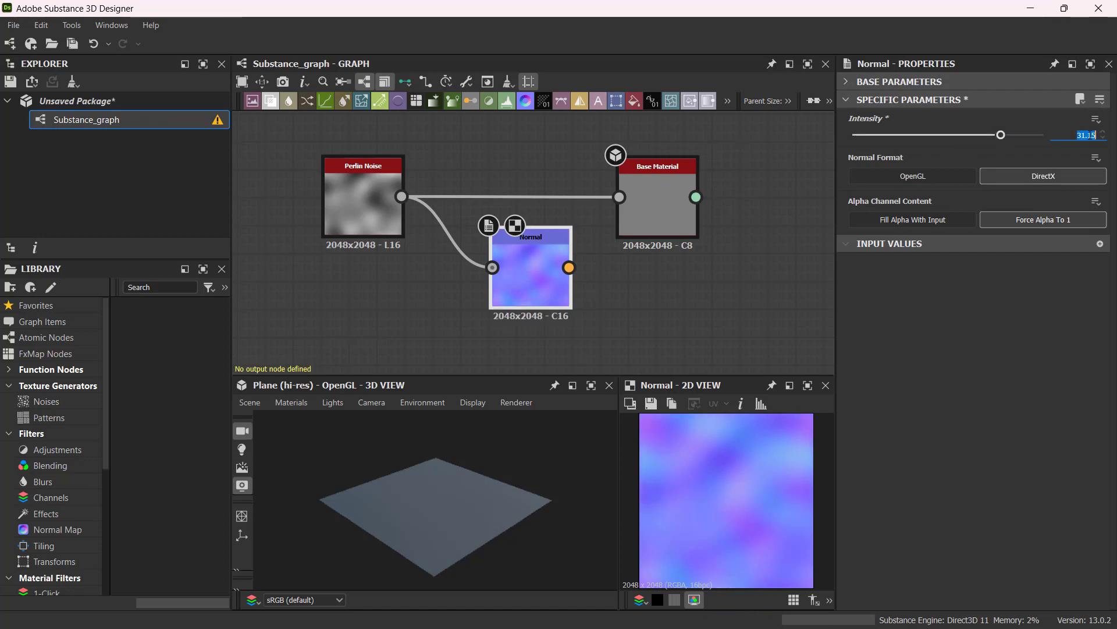
{"action": "type", "text": "30"}
{"action": "key", "text": "Return"}
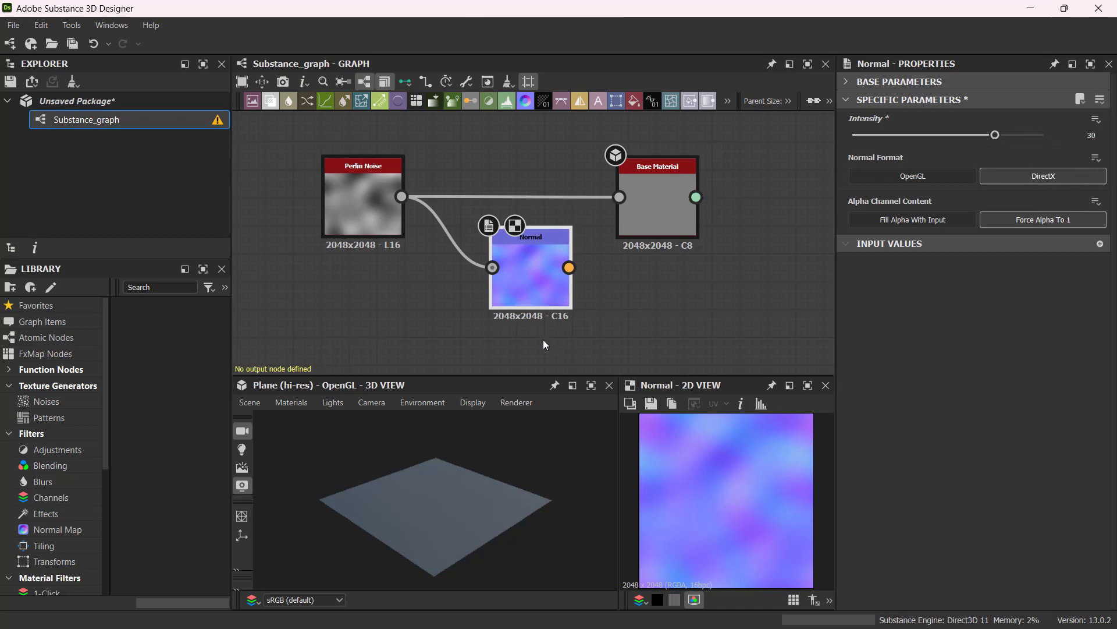
Step: Move the Normal node above the Perlin Noise connection and shift the Base Material node farther right
{"action": "left_click_drag", "start_coordinate": [525, 284], "coordinate": [508, 284]}
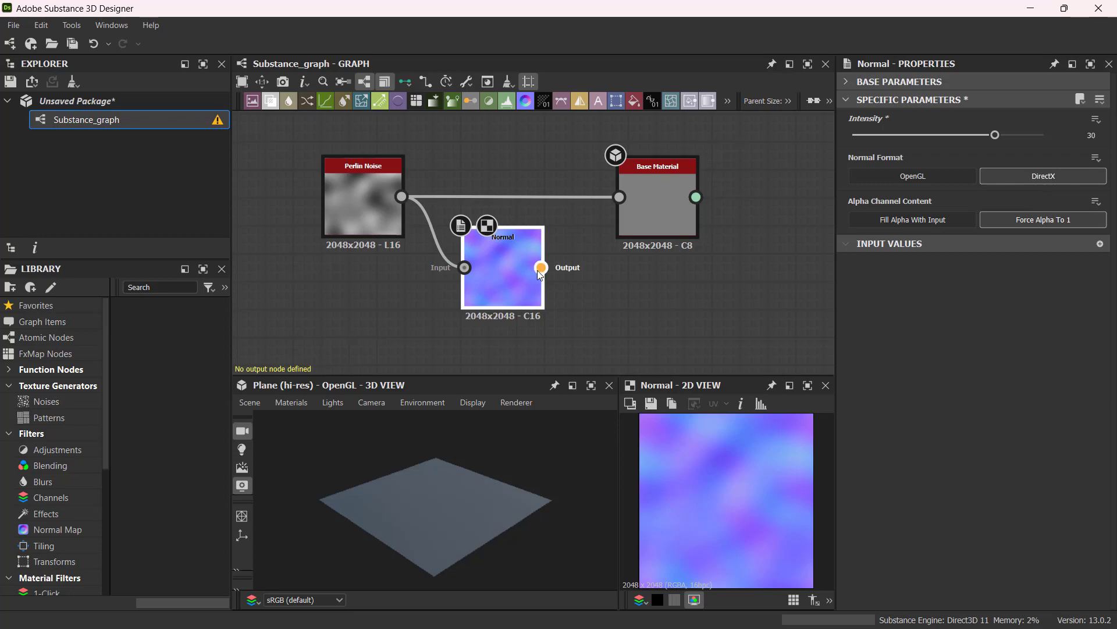
{"action": "middle_click_drag", "start_coordinate": [578, 267], "coordinate": [583, 310]}
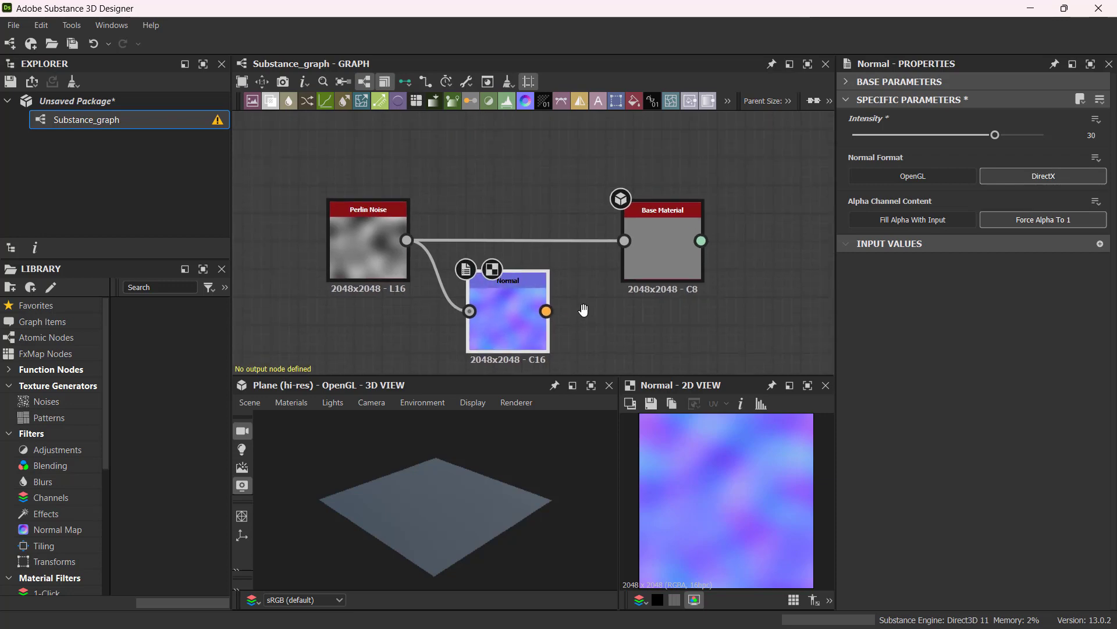
{"action": "left_click_drag", "start_coordinate": [515, 348], "coordinate": [519, 197]}
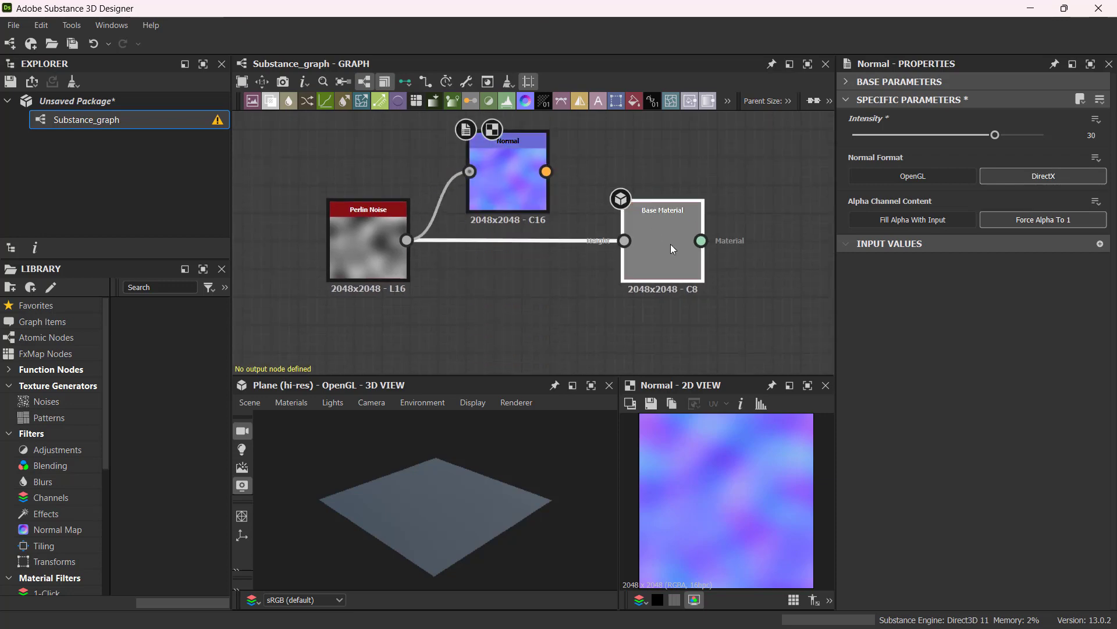
{"action": "left_click_drag", "start_coordinate": [671, 244], "coordinate": [724, 241]}
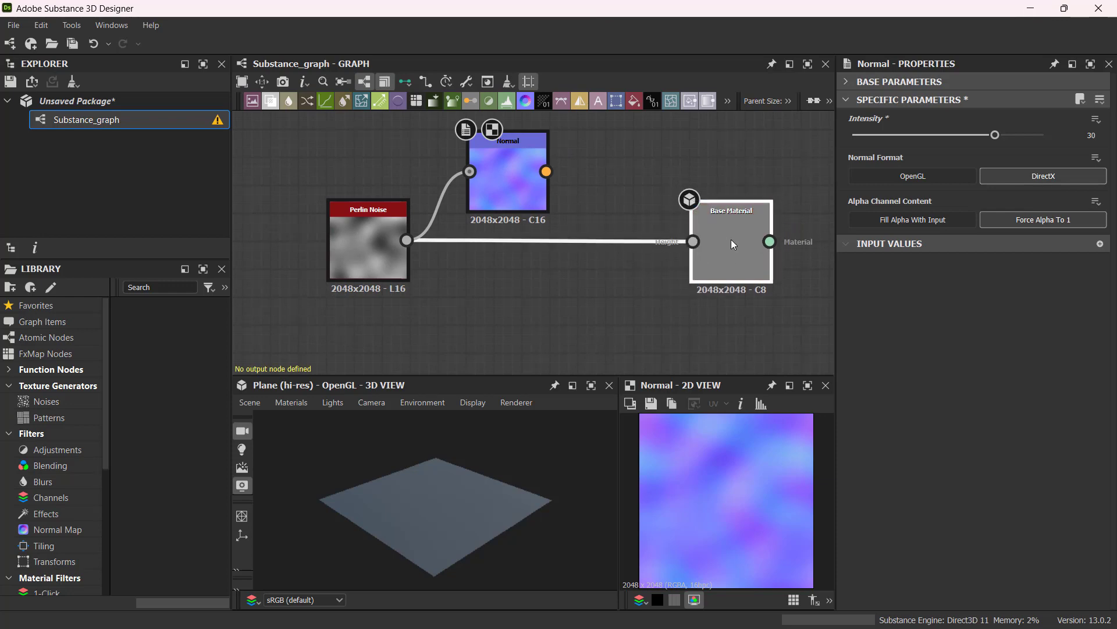
{"action": "middle_click_drag", "start_coordinate": [568, 275], "coordinate": [486, 288]}
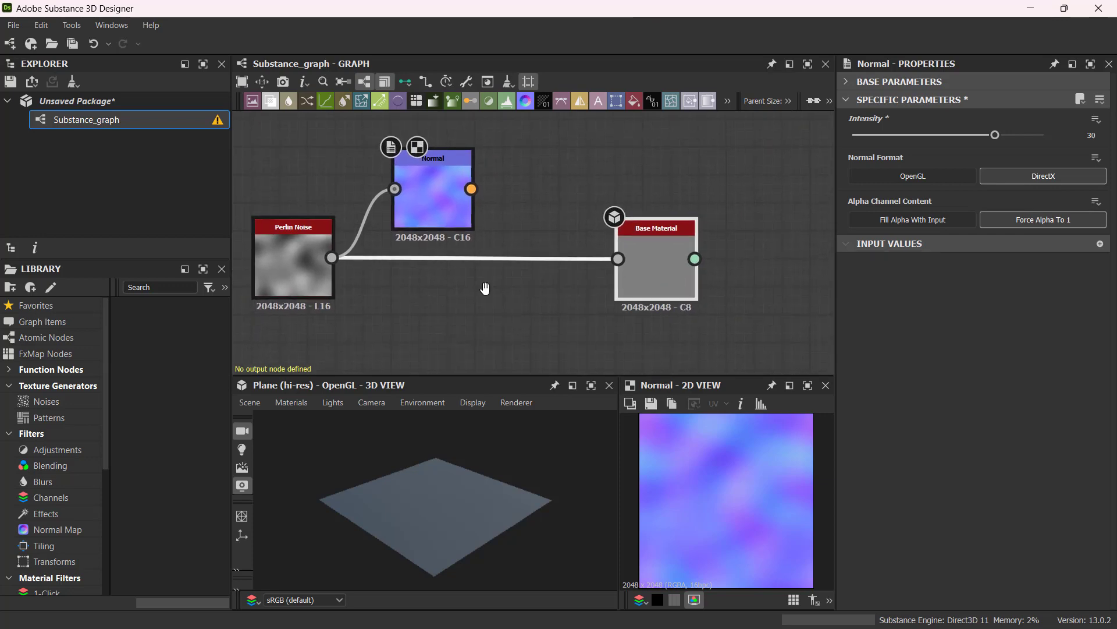
Step: Enable the user-defined Normal map on the Base Material node and connect the Normal node's output to its new normal input
{"action": "left_click", "coordinate": [654, 238]}
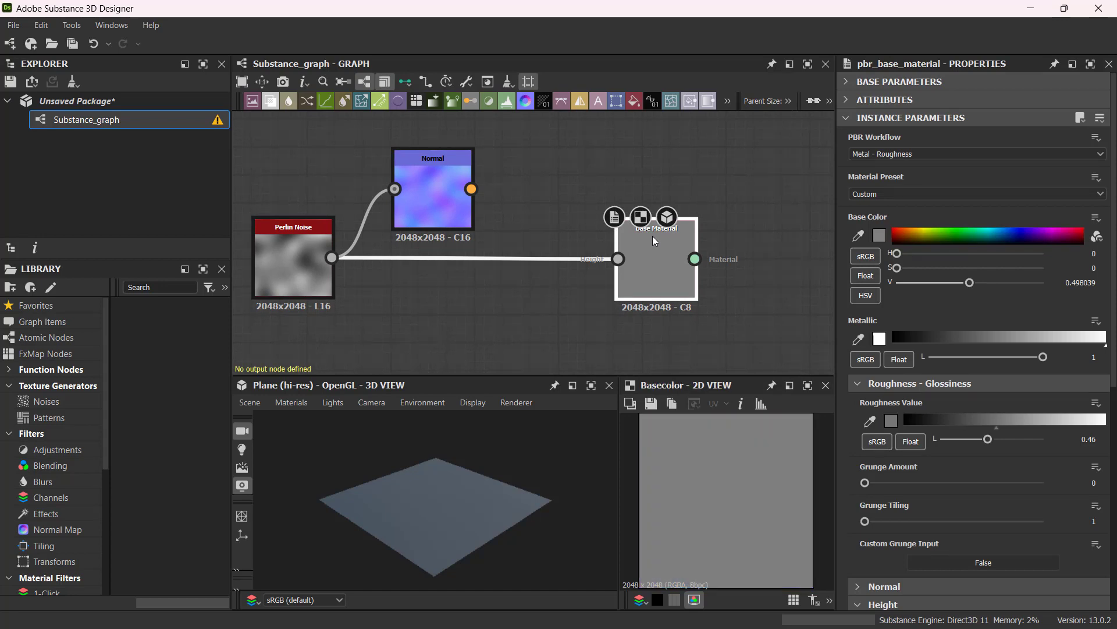
{"action": "key", "text": "ctrl"}
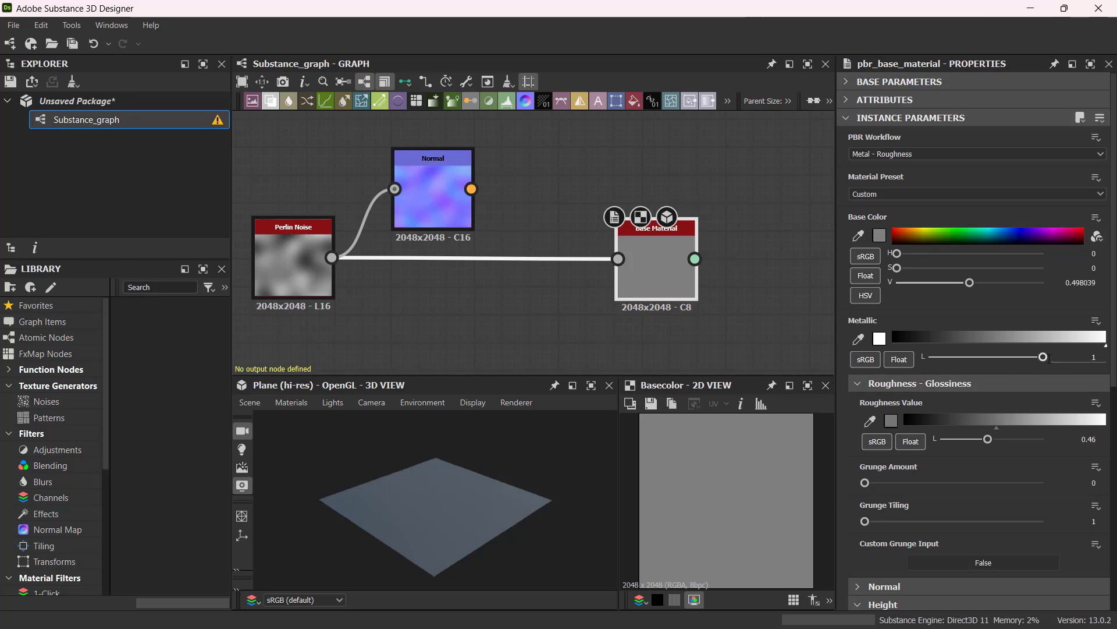
{"action": "scroll", "coordinate": [1064, 362], "scroll_direction": "down", "scroll_amount": 3}
{"action": "scroll", "coordinate": [907, 325], "scroll_direction": "down", "scroll_amount": 3}
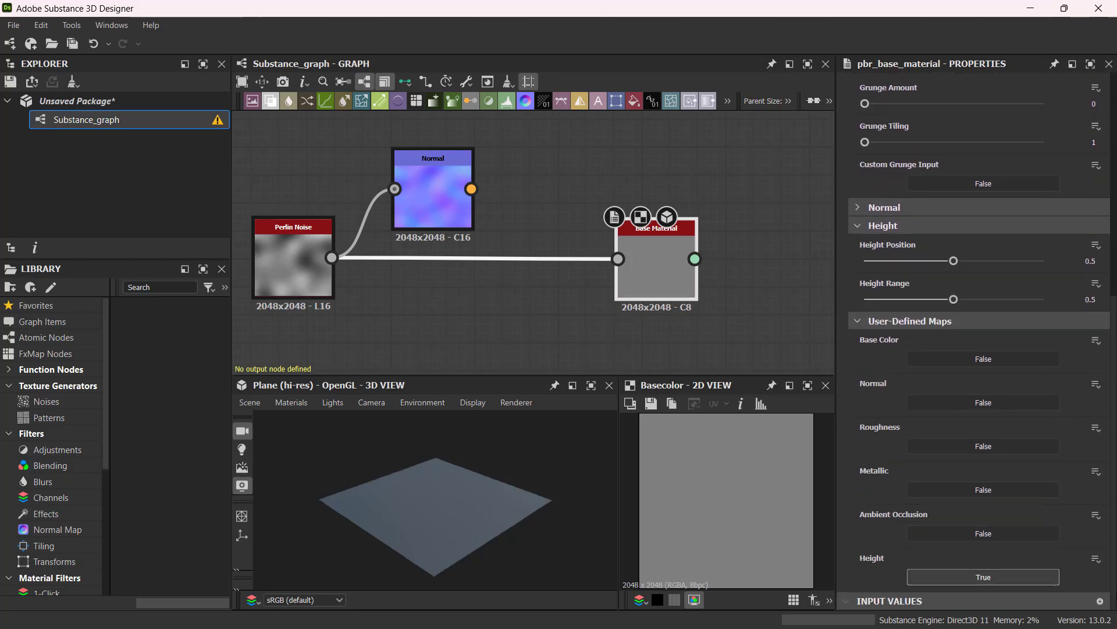
{"action": "left_click", "coordinate": [906, 326]}
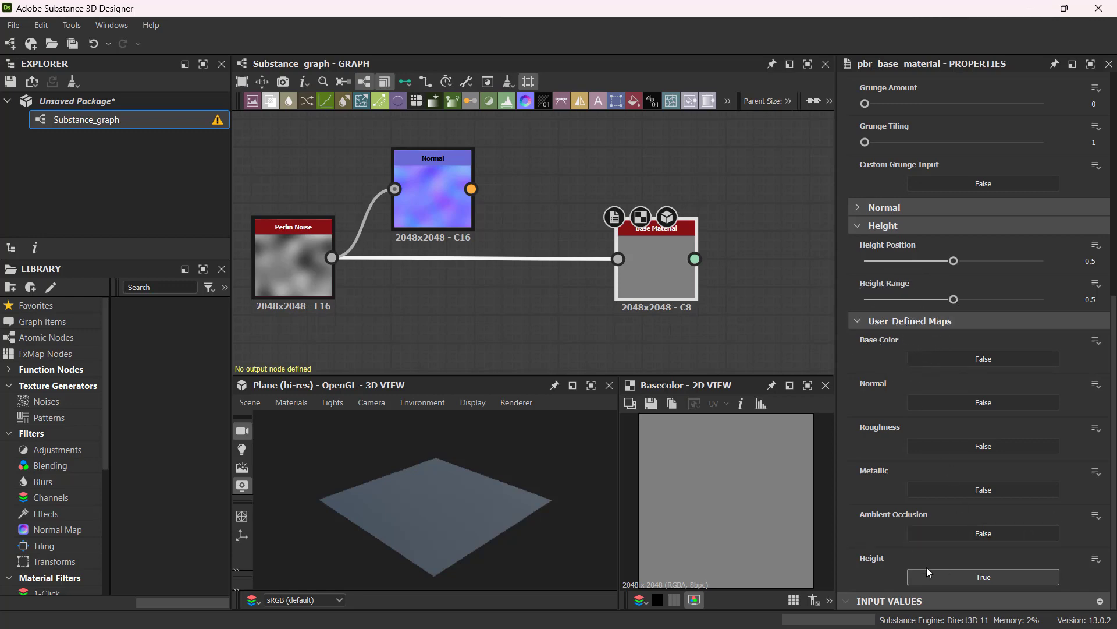
{"action": "left_click", "coordinate": [866, 390]}
{"action": "left_click", "coordinate": [983, 402]}
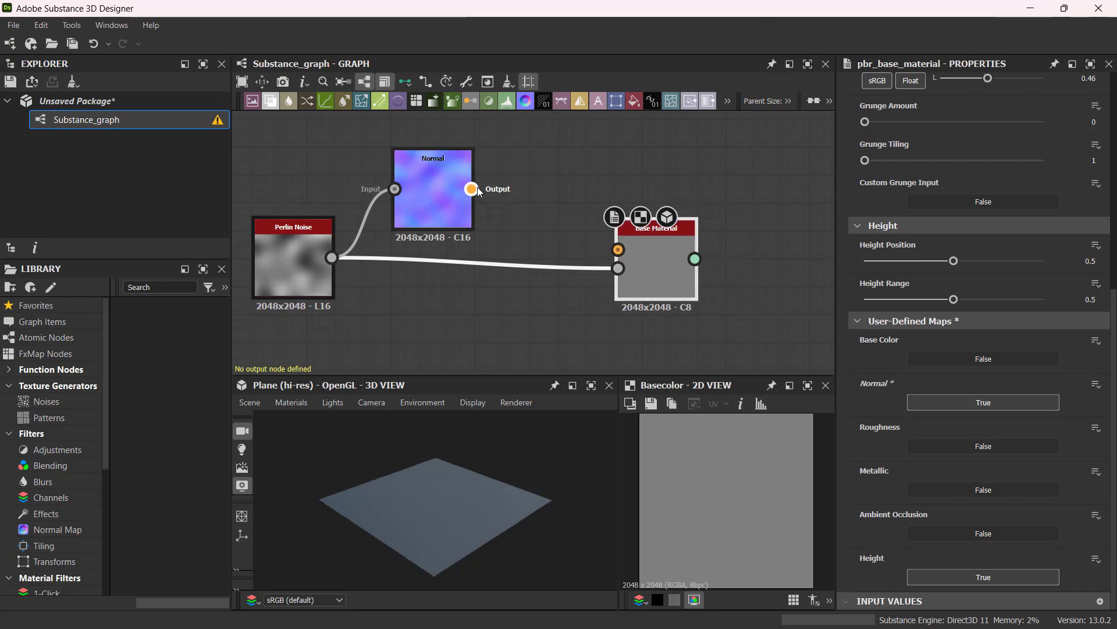
{"action": "left_click_drag", "start_coordinate": [471, 189], "coordinate": [619, 250]}
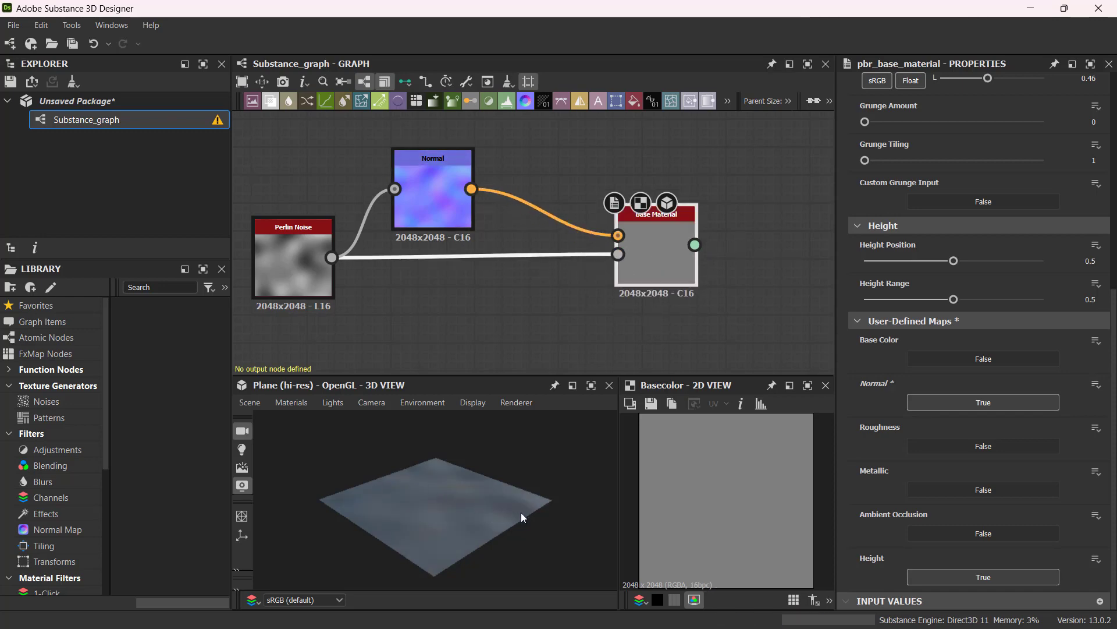
Step: Examine the plane's surface shading in the 3D preview from a closer angle and under different light directions
{"action": "left_click_drag", "start_coordinate": [521, 512], "coordinate": [511, 511]}
{"action": "key", "text": "ctrl"}
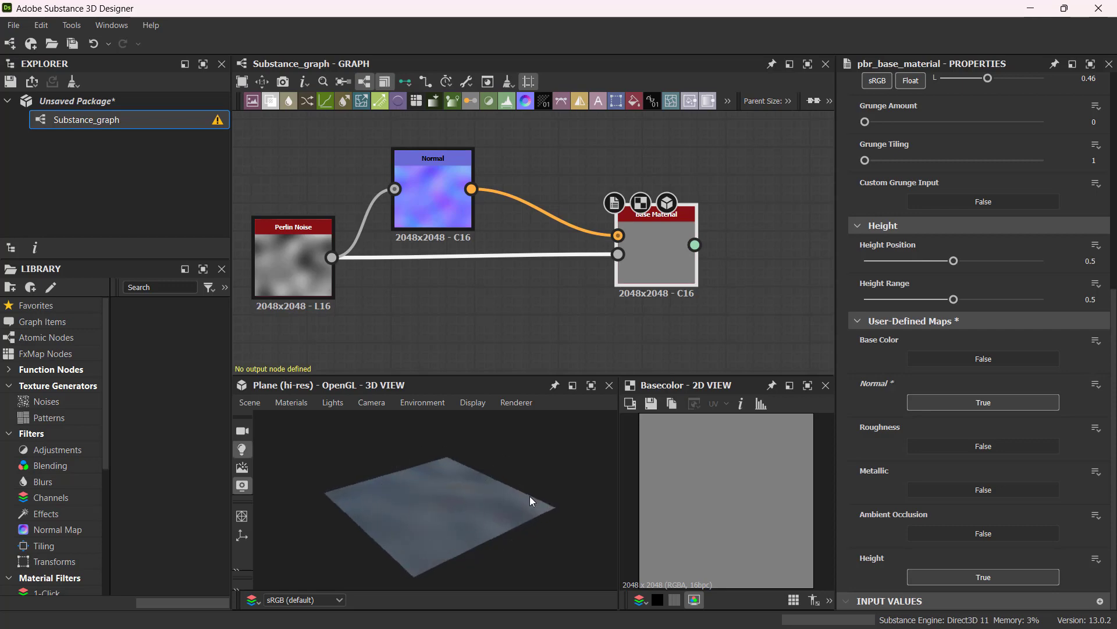
{"action": "right_click_drag", "start_coordinate": [471, 498], "coordinate": [526, 491], "text": "ctrl+shift"}
{"action": "mouse_move", "coordinate": [503, 511]}
{"action": "left_mouse_down"}
{"action": "mouse_move", "coordinate": [522, 489]}
{"action": "mouse_move", "coordinate": [452, 521]}
{"action": "mouse_move", "coordinate": [499, 493]}
{"action": "mouse_move", "coordinate": [462, 526]}
{"action": "mouse_move", "coordinate": [497, 504]}
{"action": "left_mouse_up"}
{"action": "scroll", "coordinate": [497, 504], "scroll_direction": "up", "scroll_amount": 5}
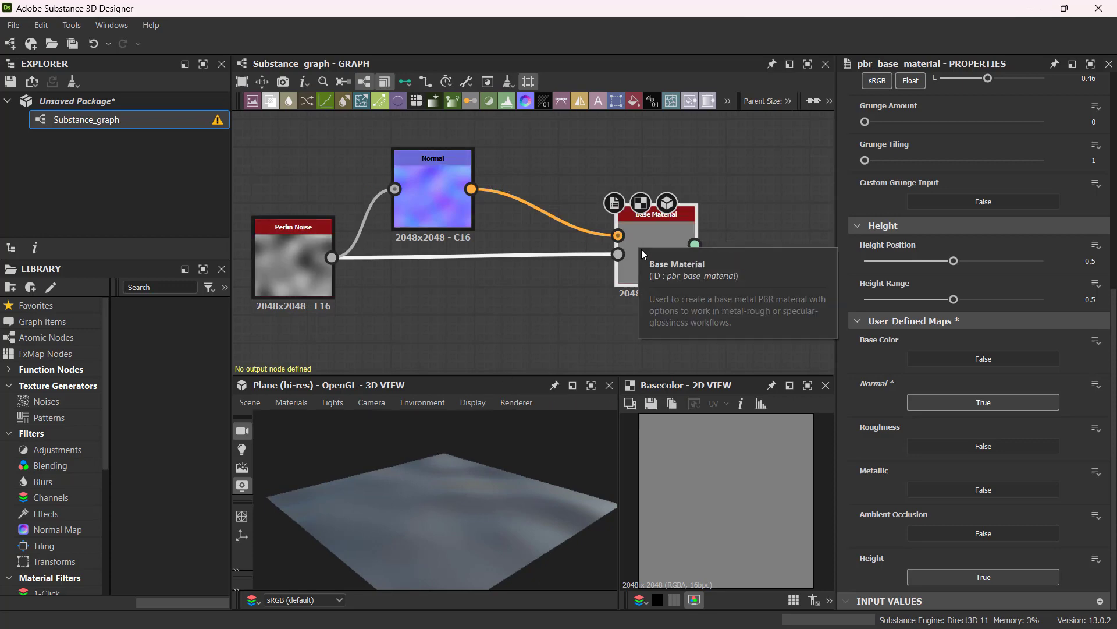
Step: Open the 3D preview's Default material for editing and set its height Scale to 20
{"action": "left_click", "coordinate": [663, 237]}
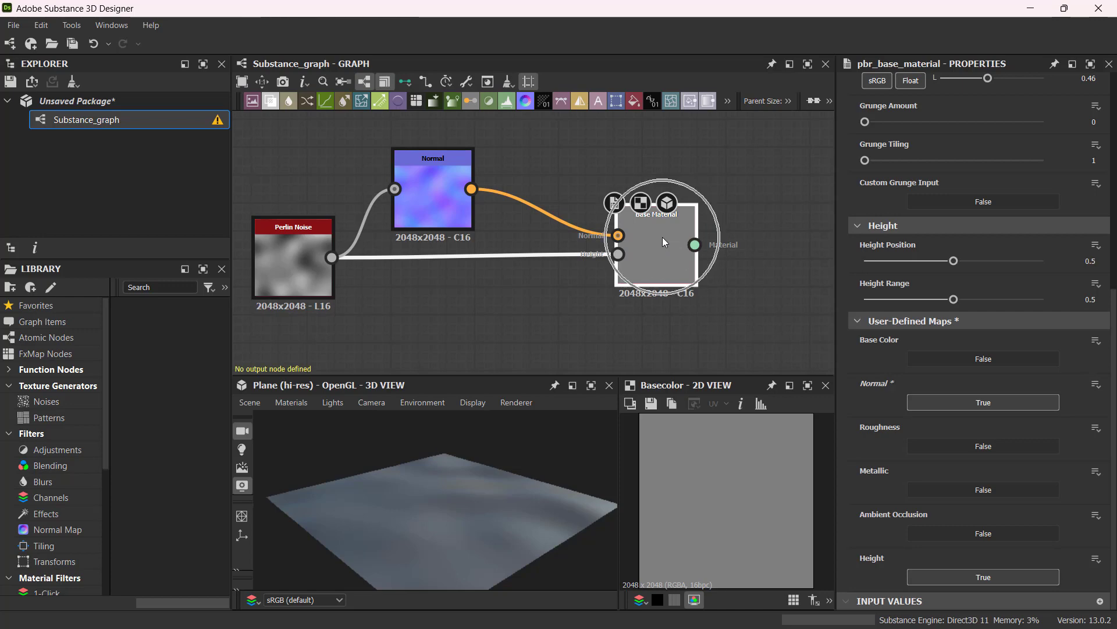
{"action": "left_click", "coordinate": [295, 402]}
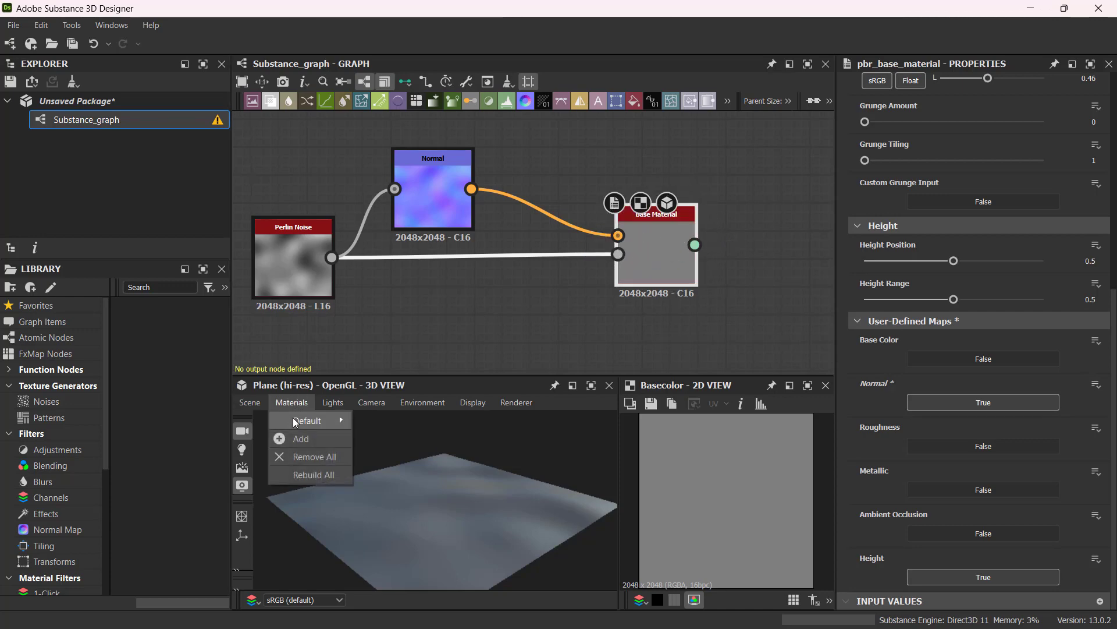
{"action": "mouse_move", "coordinate": [309, 420]}
{"action": "mouse_move", "coordinate": [418, 430]}
{"action": "mouse_move", "coordinate": [410, 495]}
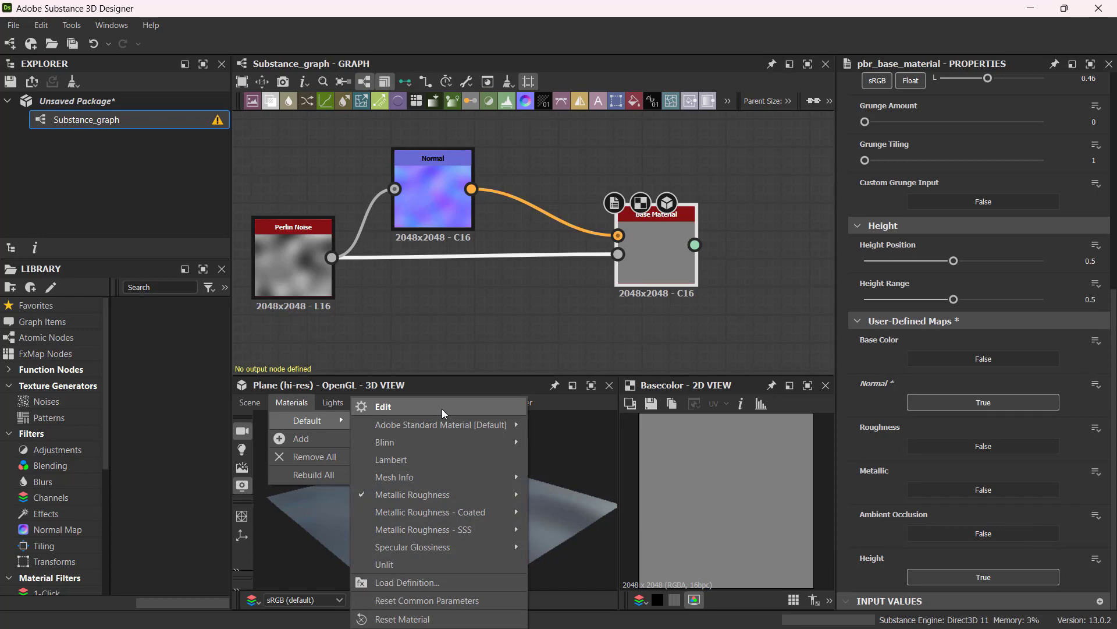
{"action": "left_click", "coordinate": [442, 409]}
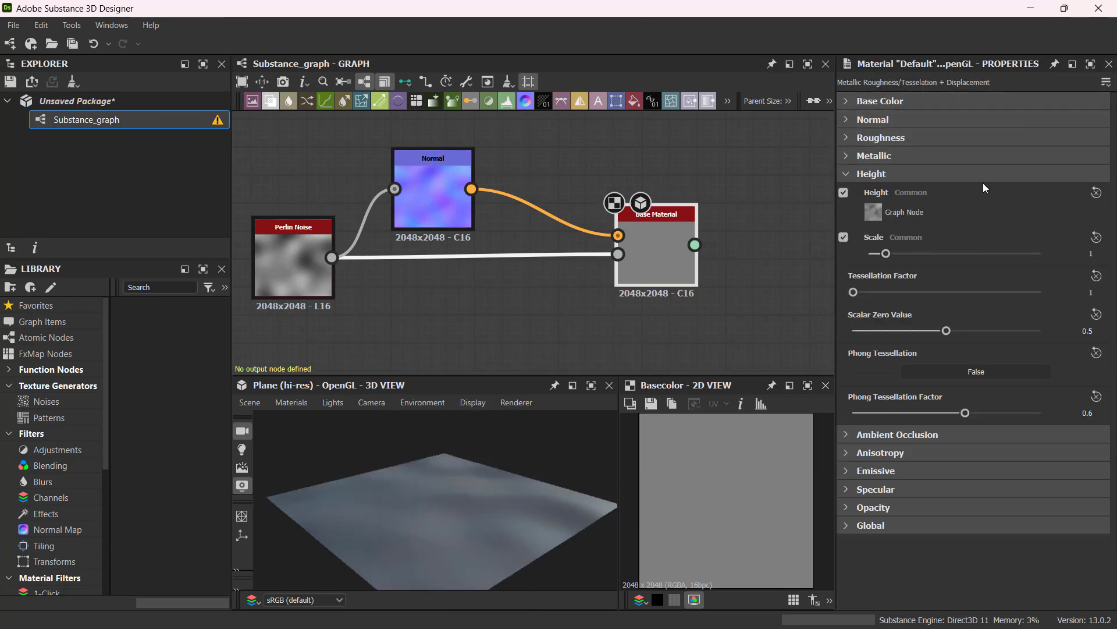
{"action": "key", "text": "ctrl"}
{"action": "key", "text": "ctrl"}
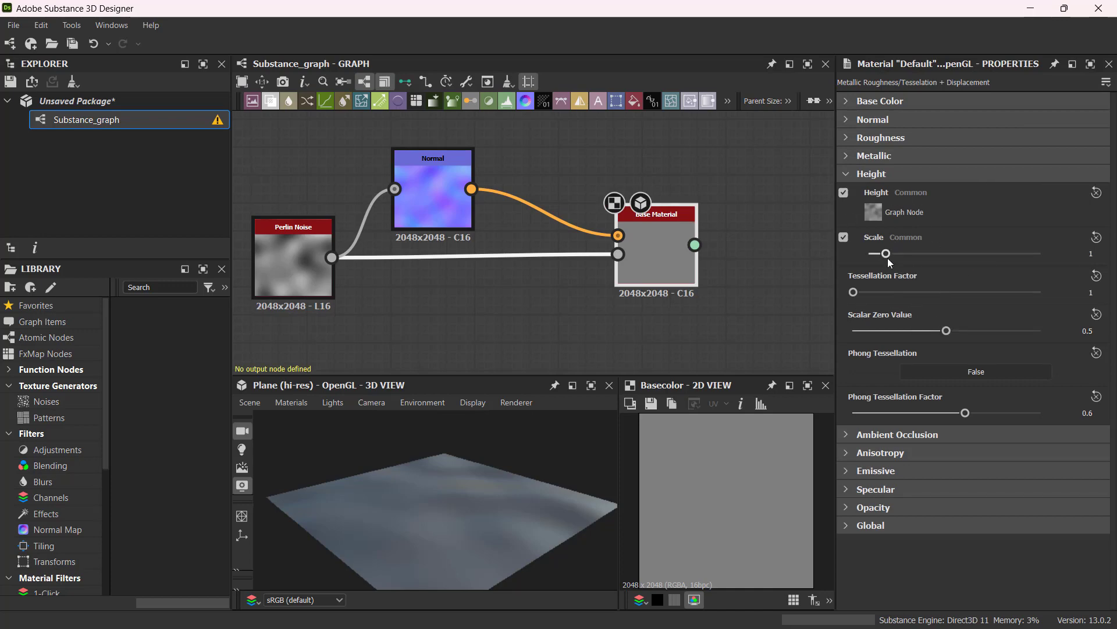
{"action": "left_click", "coordinate": [1094, 254]}
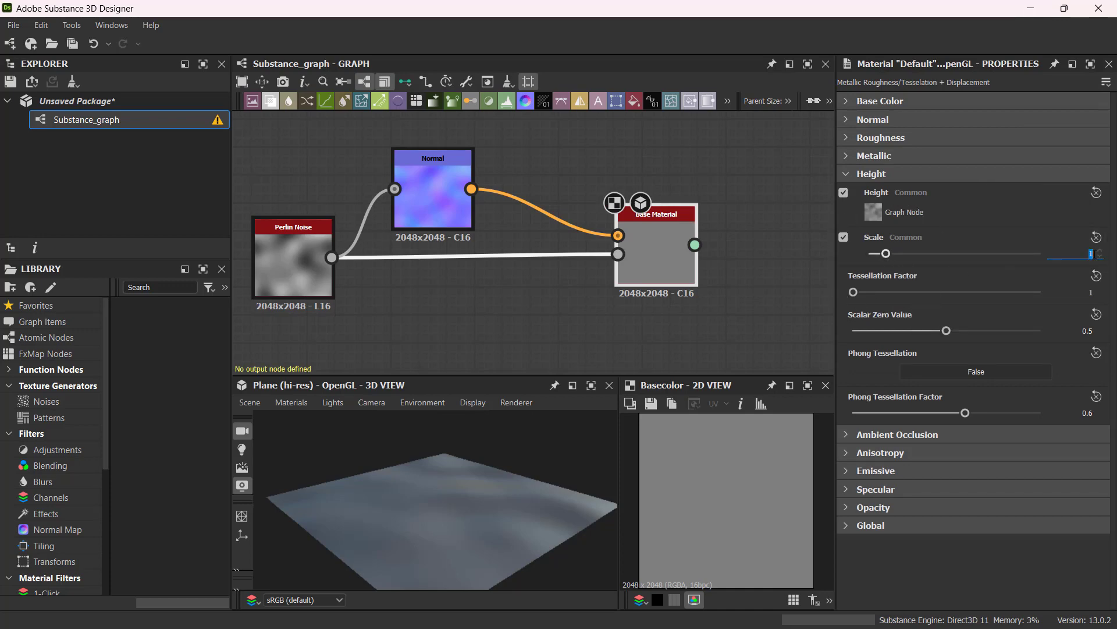
{"action": "type", "text": "20"}
{"action": "key", "text": "Return"}
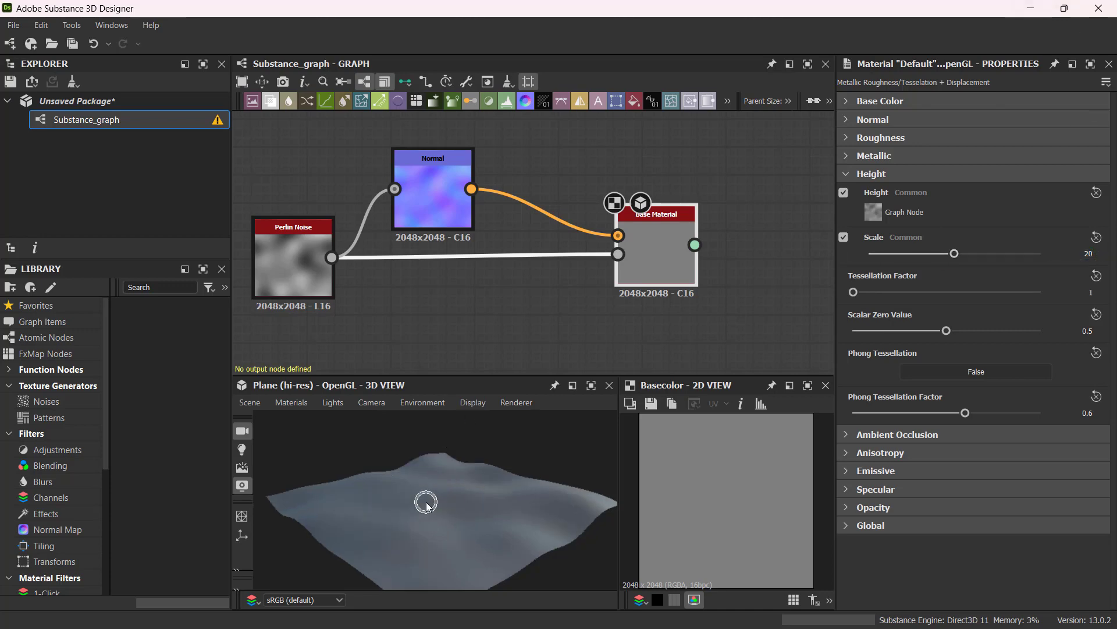
{"action": "left_click", "coordinate": [424, 205]}
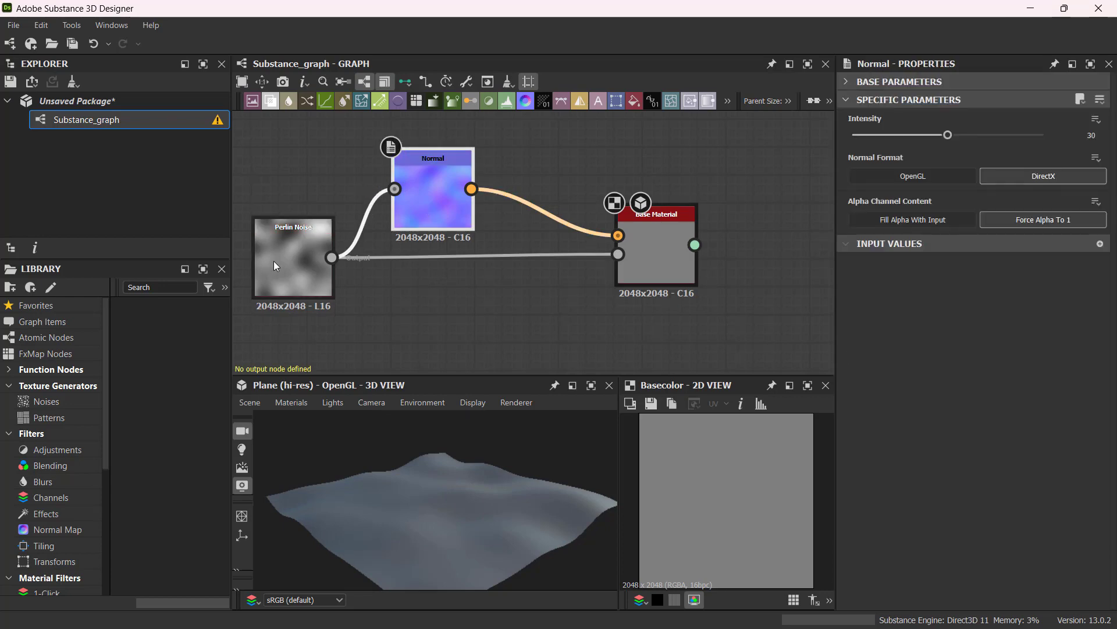
{"action": "left_click", "coordinate": [274, 261]}
{"action": "left_click", "coordinate": [454, 220]}
{"action": "left_click", "coordinate": [655, 263]}
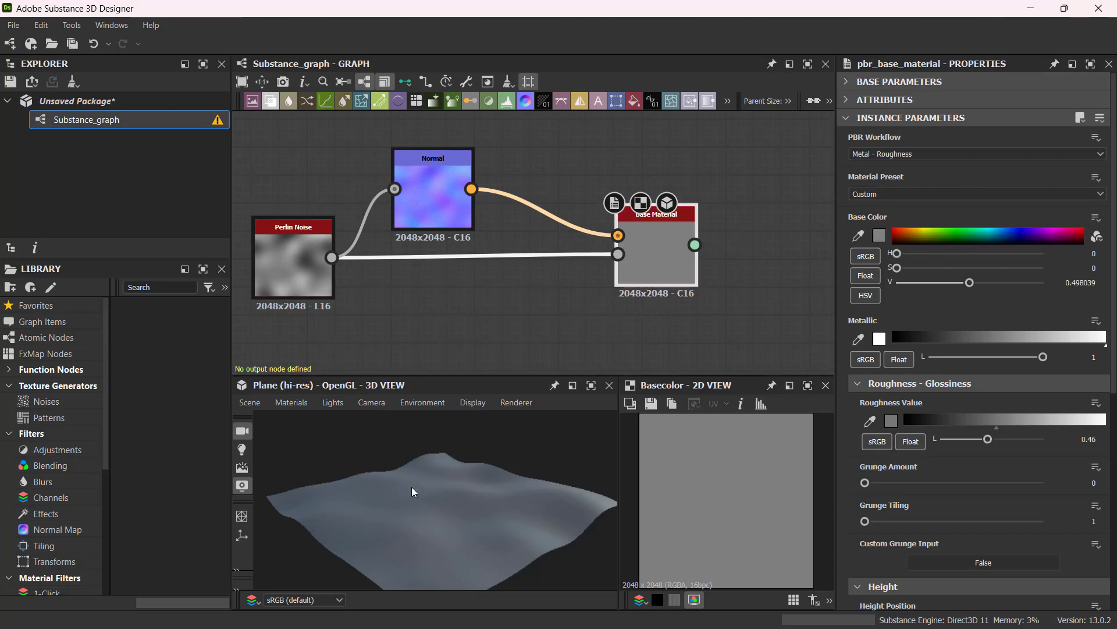
{"action": "left_click_drag", "start_coordinate": [410, 486], "coordinate": [411, 486]}
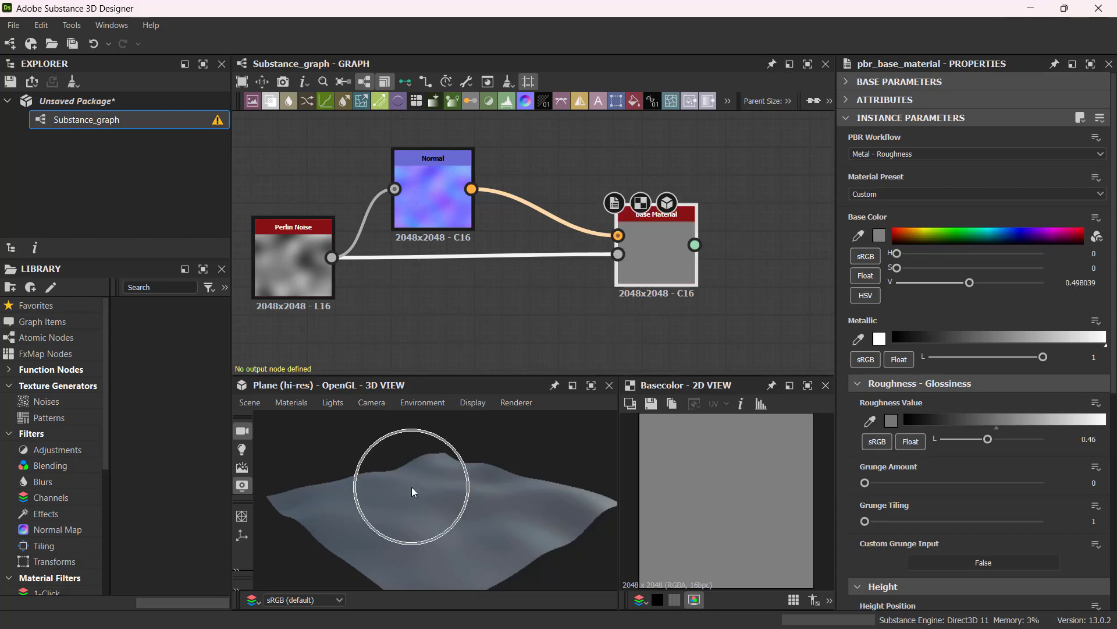
Step: Edit the 3D preview's Default material again and set its height Scale to 33 for stronger displacement of the plane
{"action": "left_click", "coordinate": [289, 402]}
{"action": "mouse_move", "coordinate": [293, 420]}
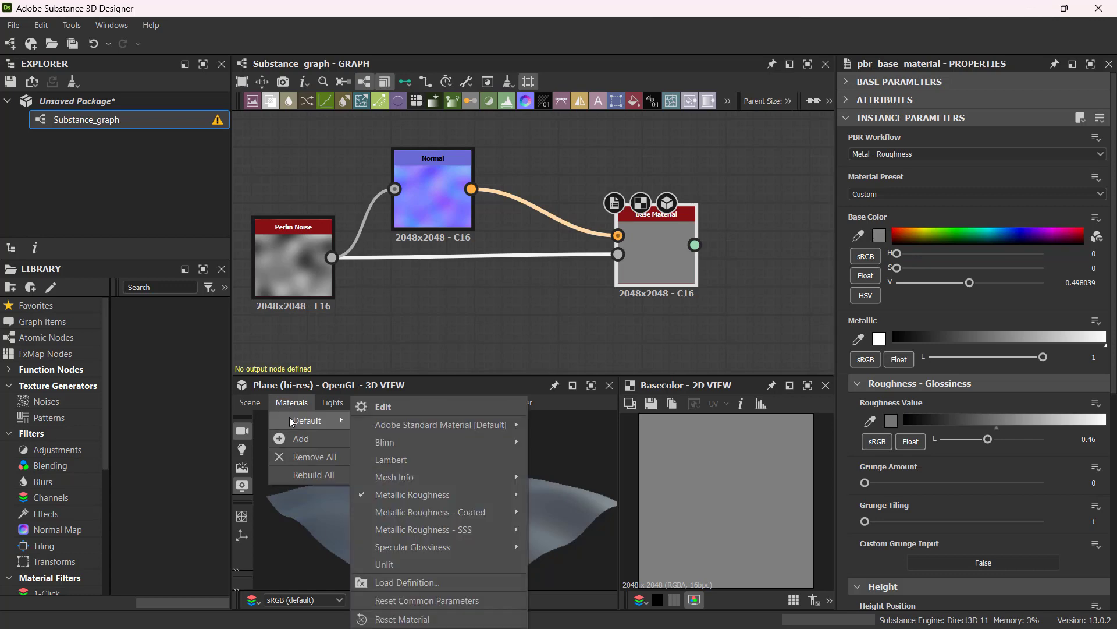
{"action": "left_click", "coordinate": [414, 407]}
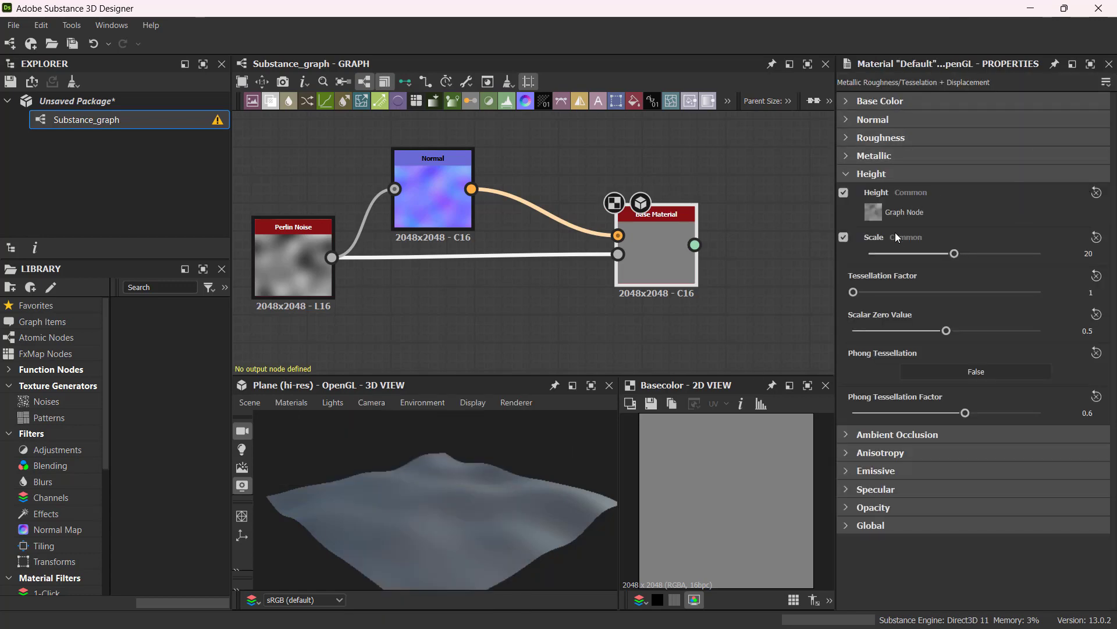
{"action": "left_click_drag", "start_coordinate": [954, 254], "coordinate": [998, 260]}
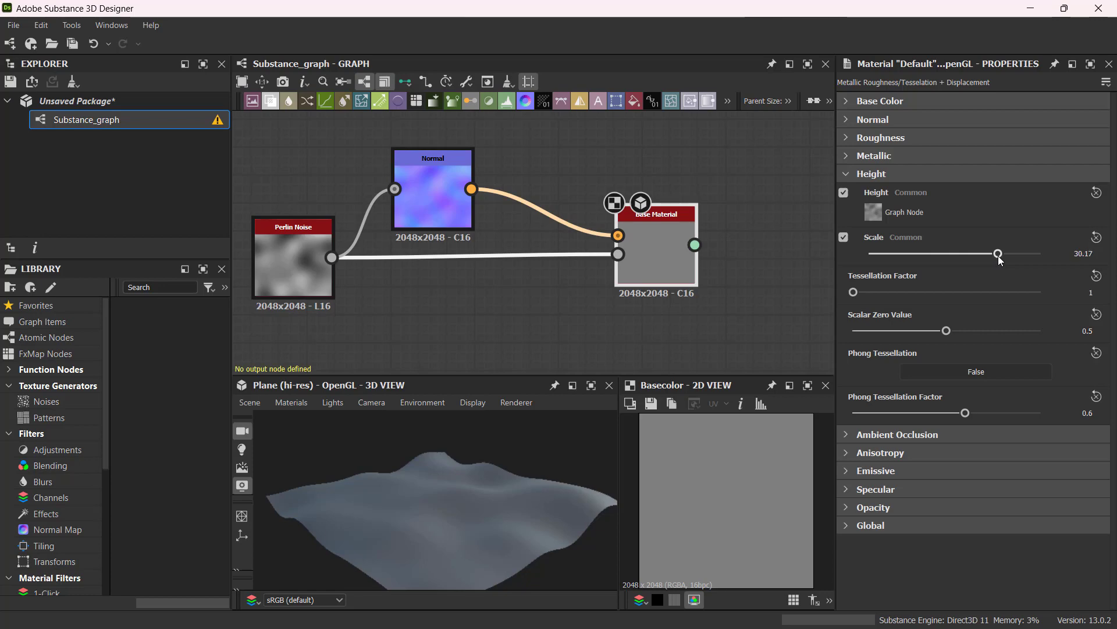
{"action": "double_click", "coordinate": [1086, 254]}
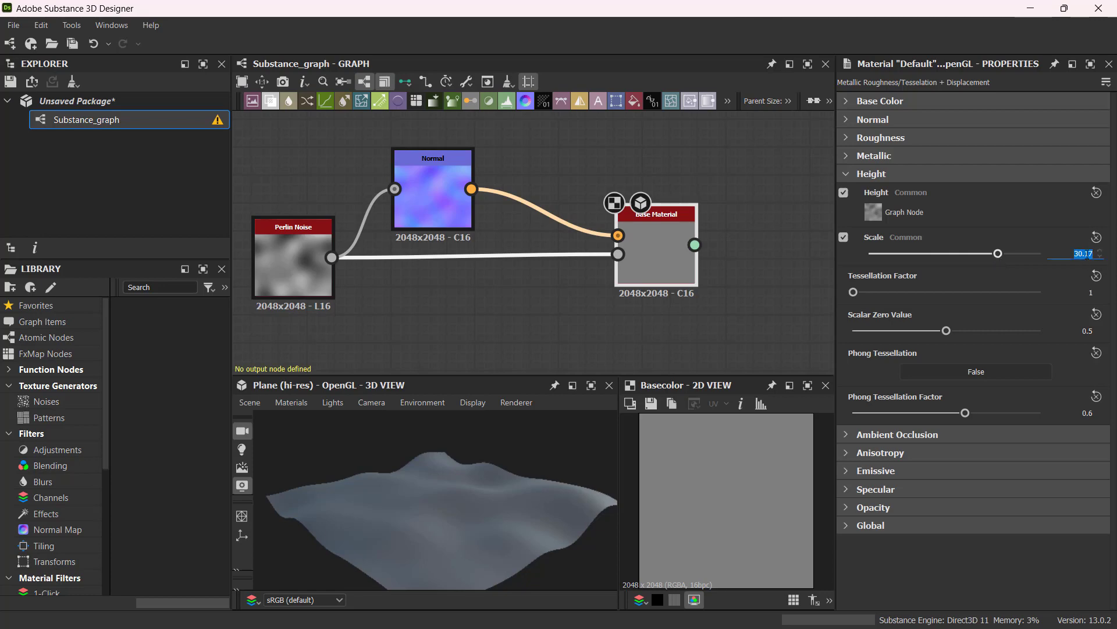
{"action": "type", "text": "33"}
{"action": "key", "text": "Return"}
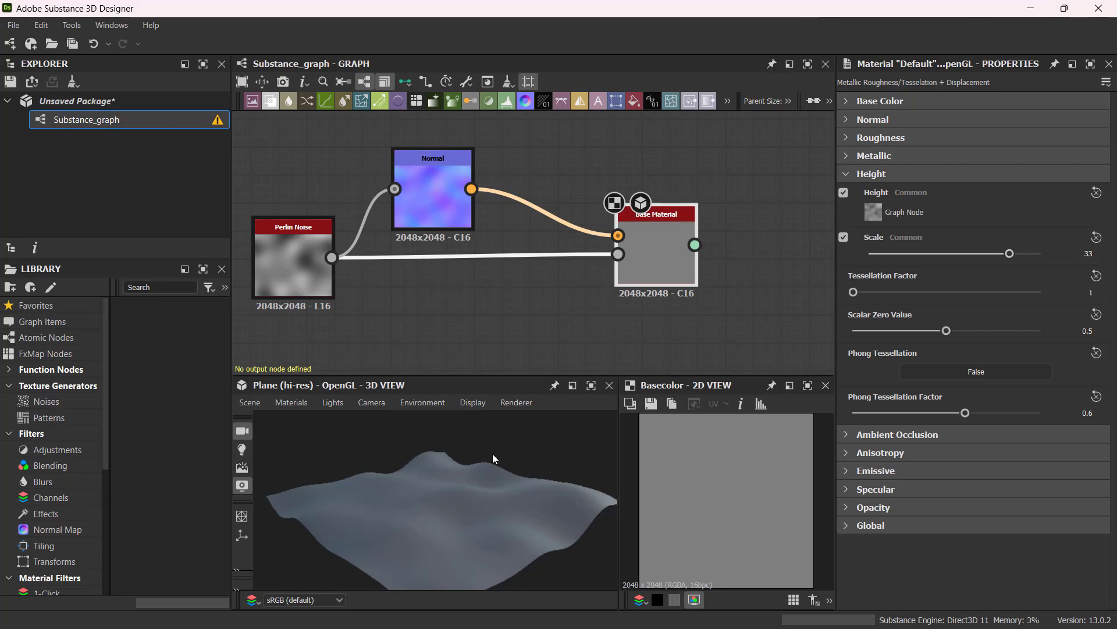
{"action": "left_click_drag", "start_coordinate": [484, 465], "coordinate": [431, 513]}
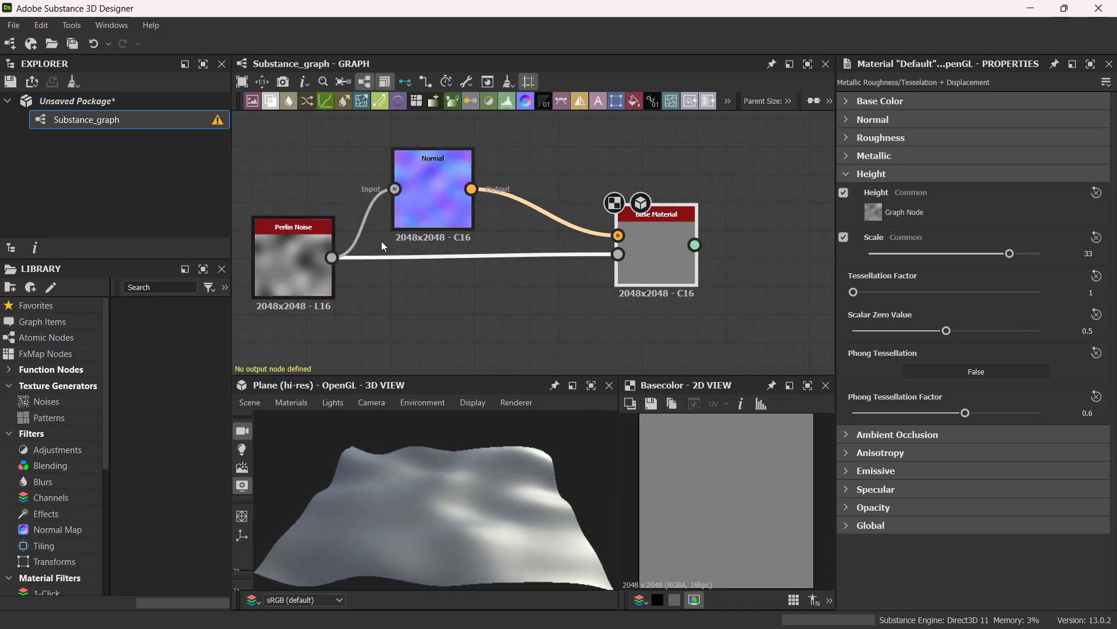